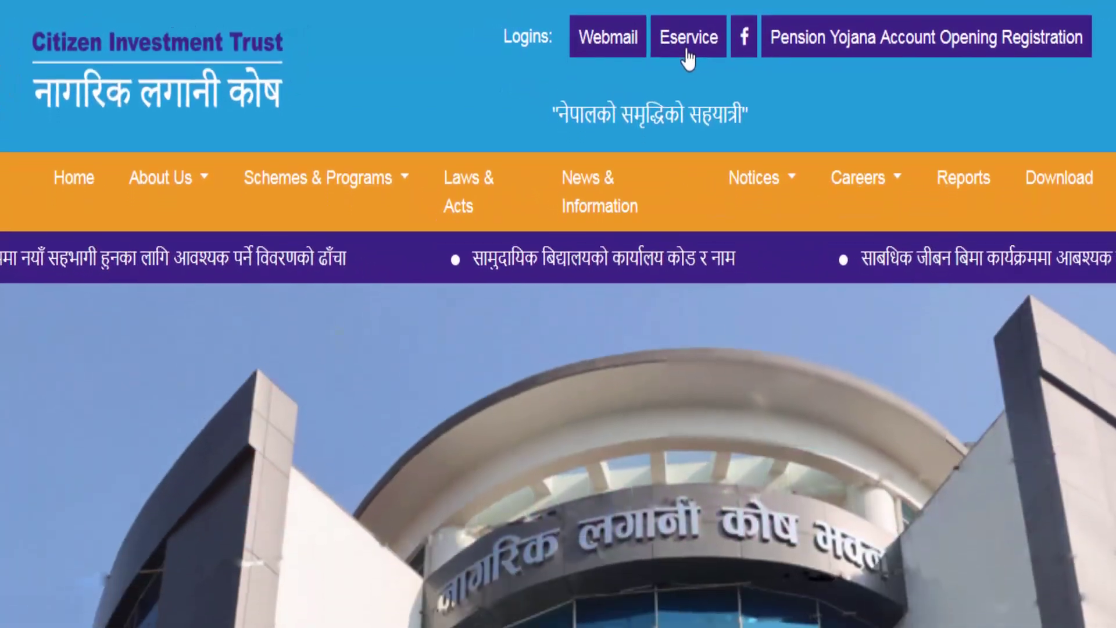
Step: Go from the Eservice login page to the Register For E-Service user registration page
click(687, 57)
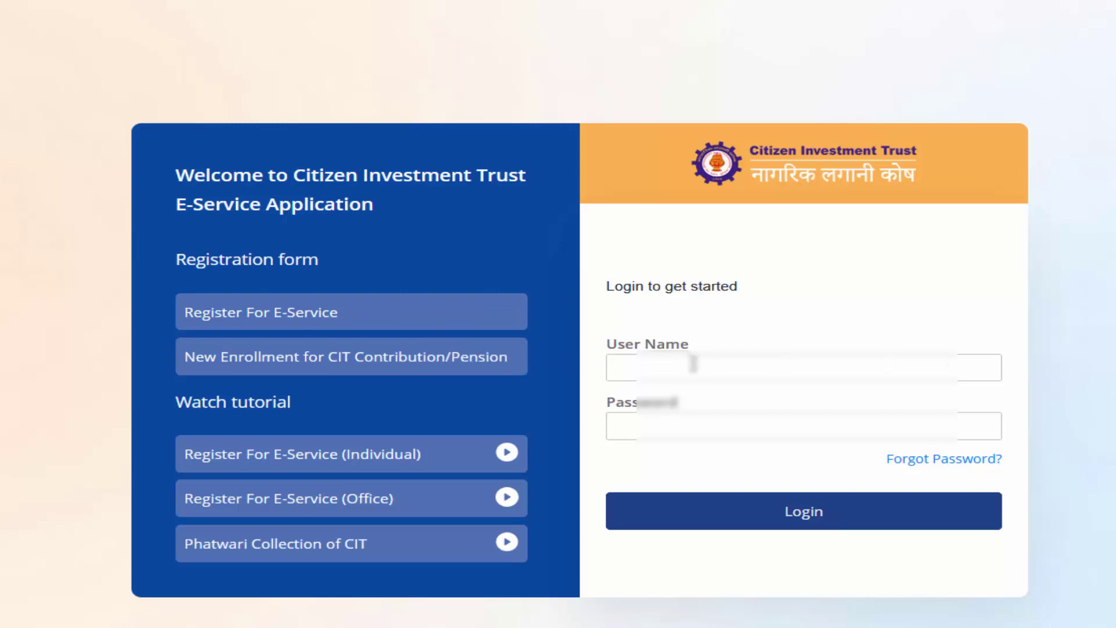
click(756, 514)
click(261, 314)
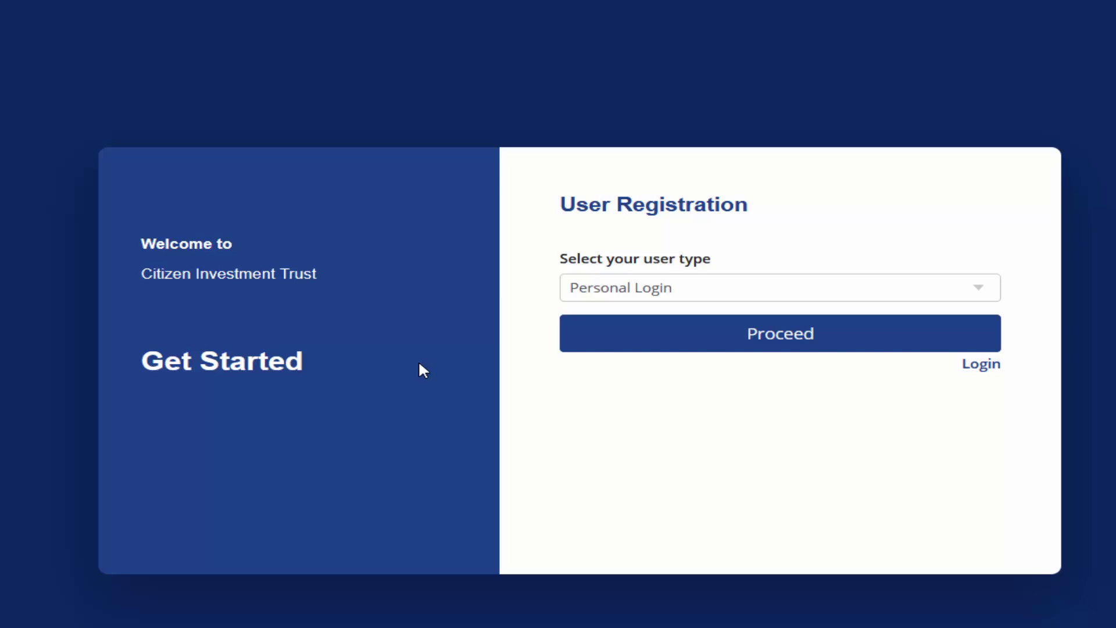
Step: Keep Personal Login as the user type and proceed to the Personal User Registration form
click(660, 282)
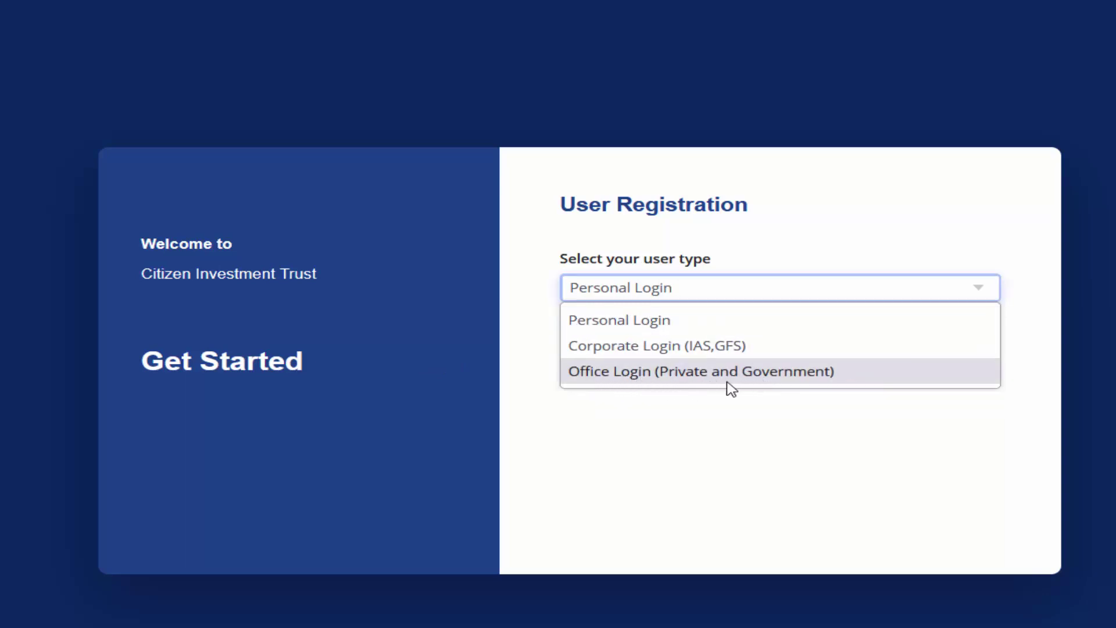
click(613, 375)
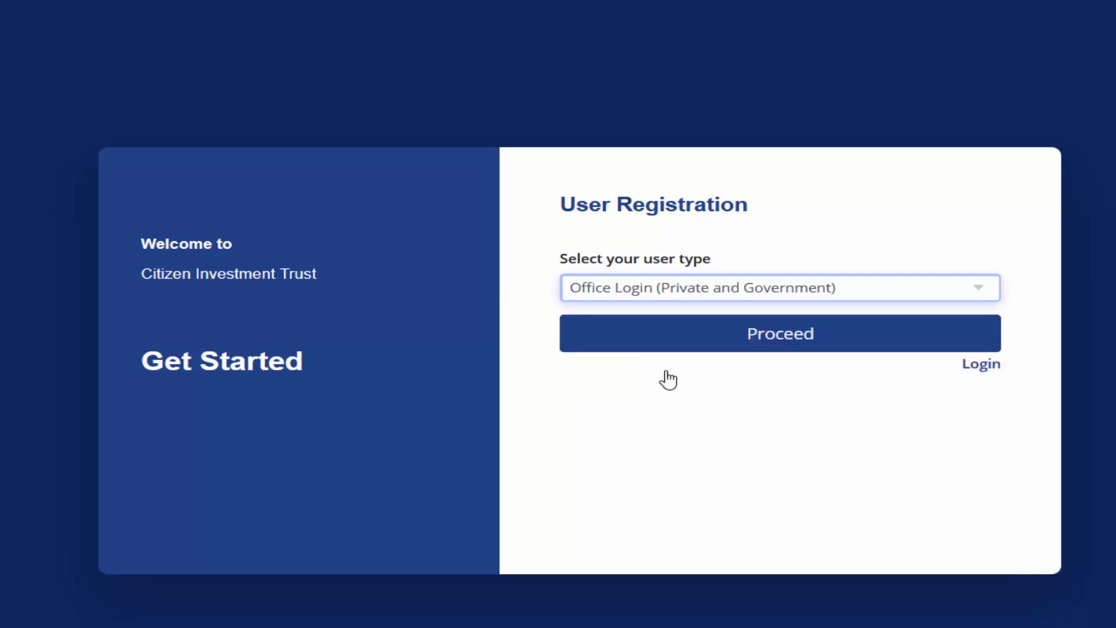
click(686, 301)
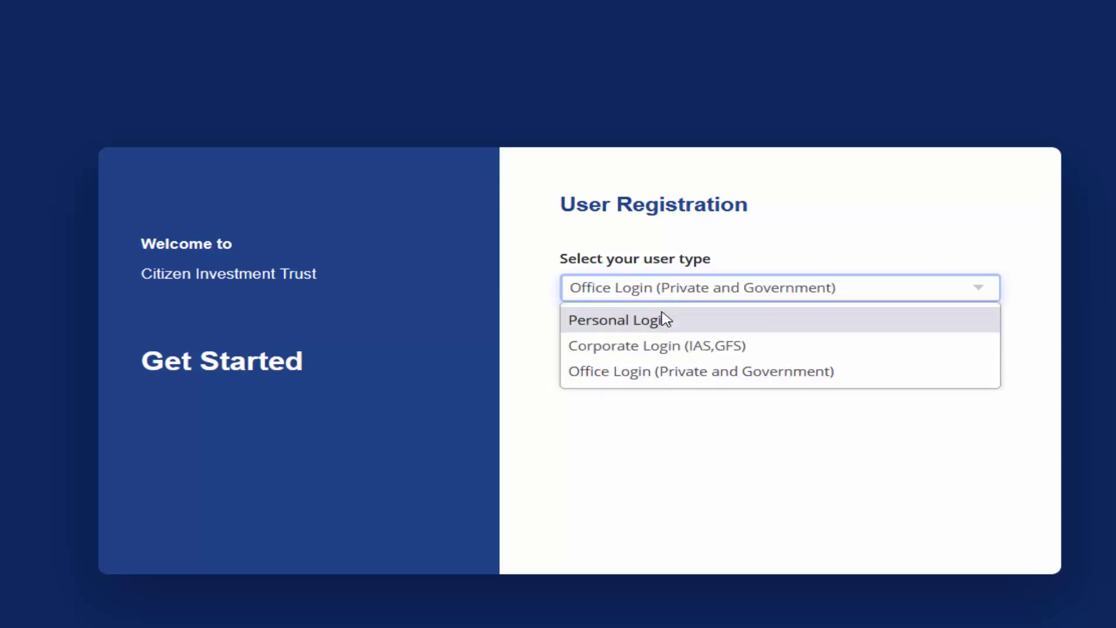
key(Escape)
click(762, 348)
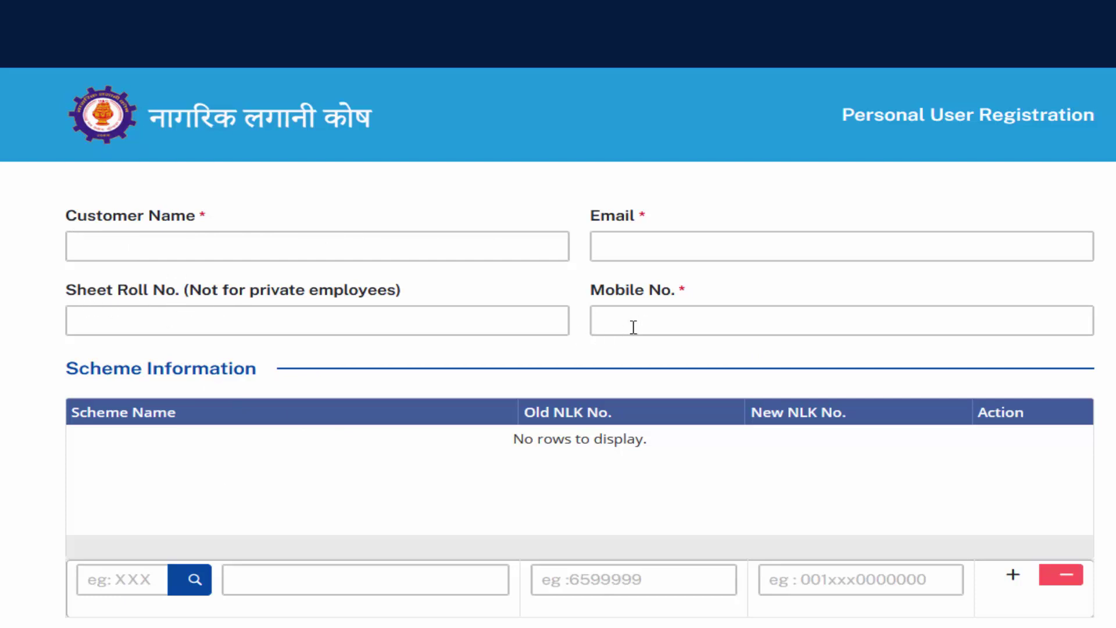
Step: Add the KBB – RETIREMENT FUND scheme and enter its New NLK number
scroll(266, 394, down, 4)
click(193, 354)
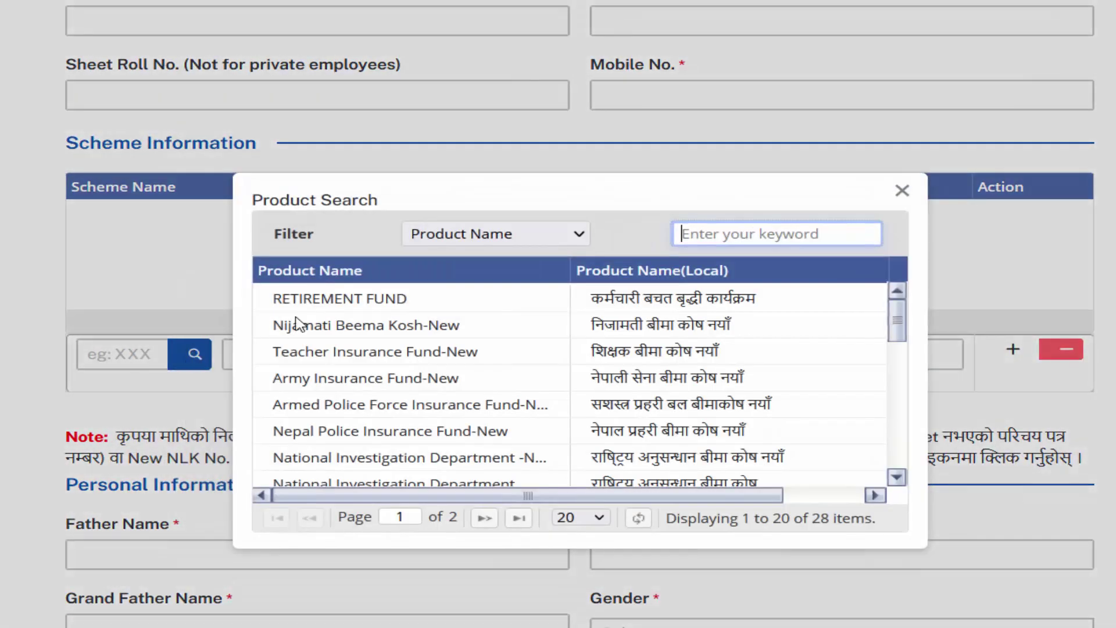
click(622, 305)
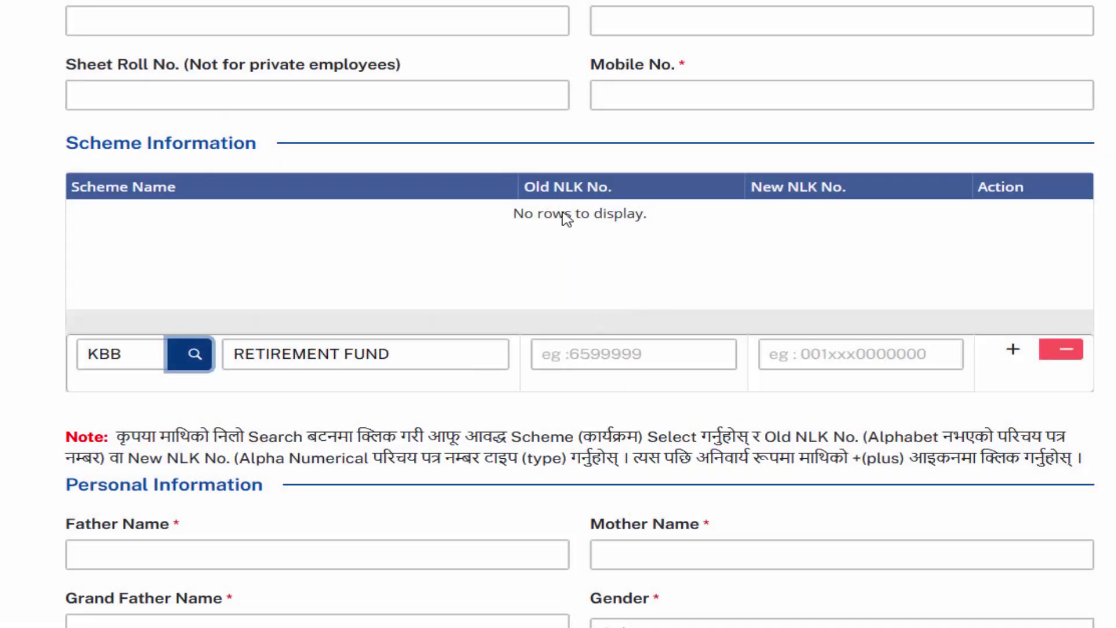
click(560, 351)
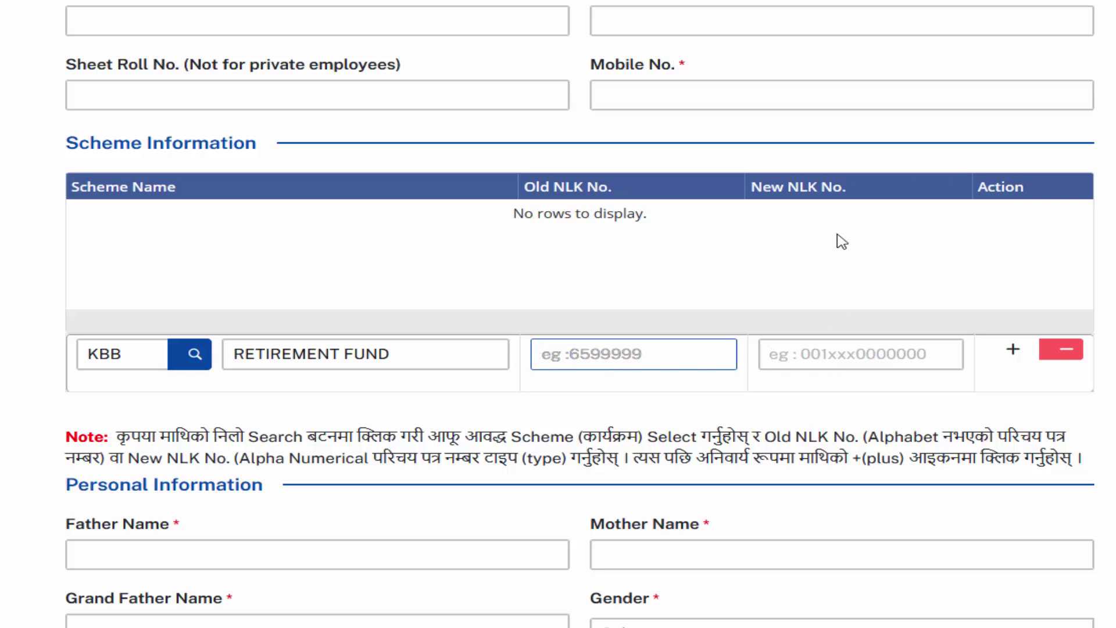
click(822, 349)
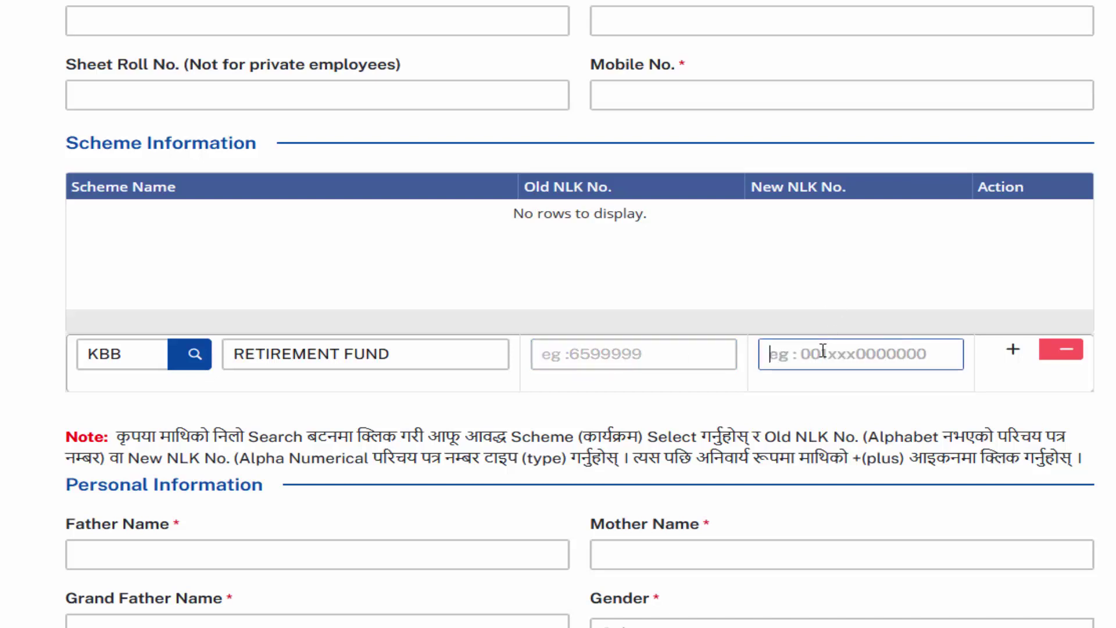
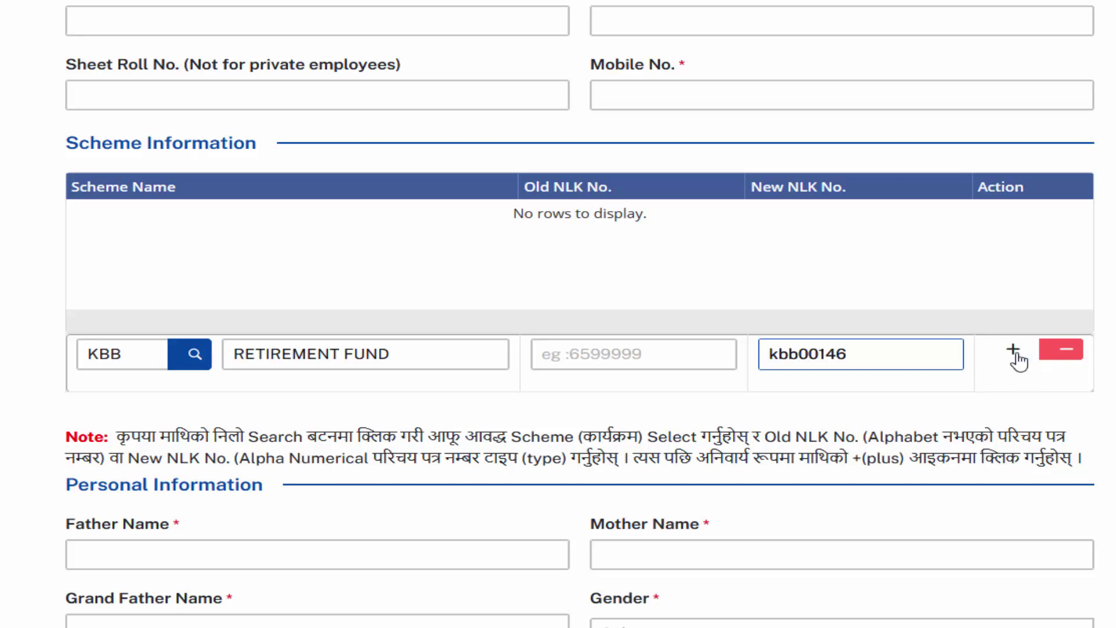
scroll(950, 389, down, 4)
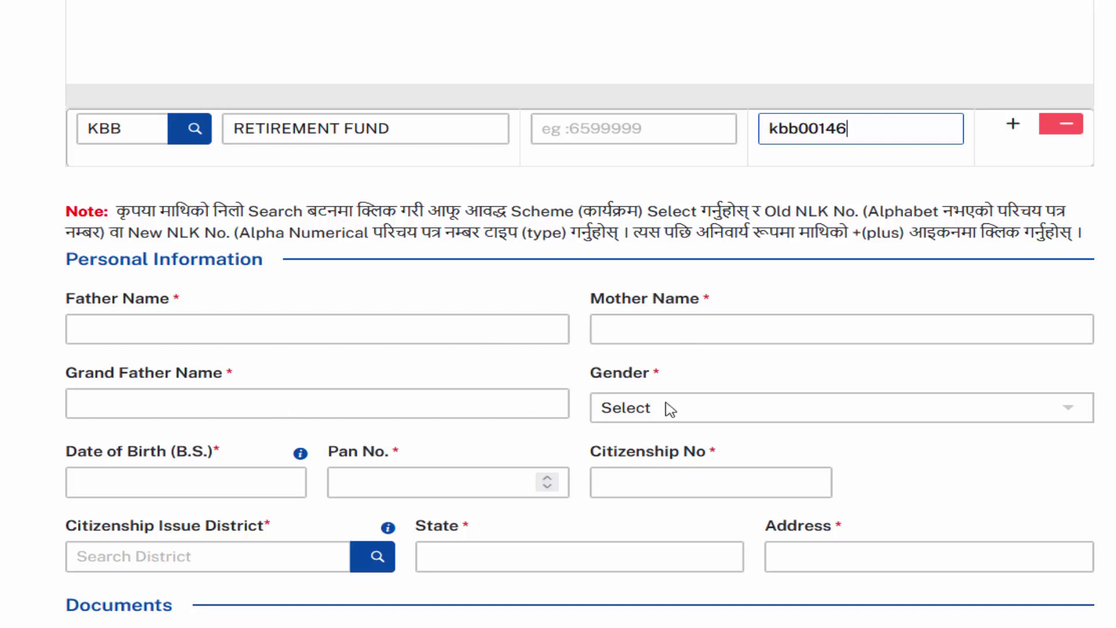
Step: Start on the PAN number and set Document Type to CIT Card Both Side Scan Copy
click(418, 483)
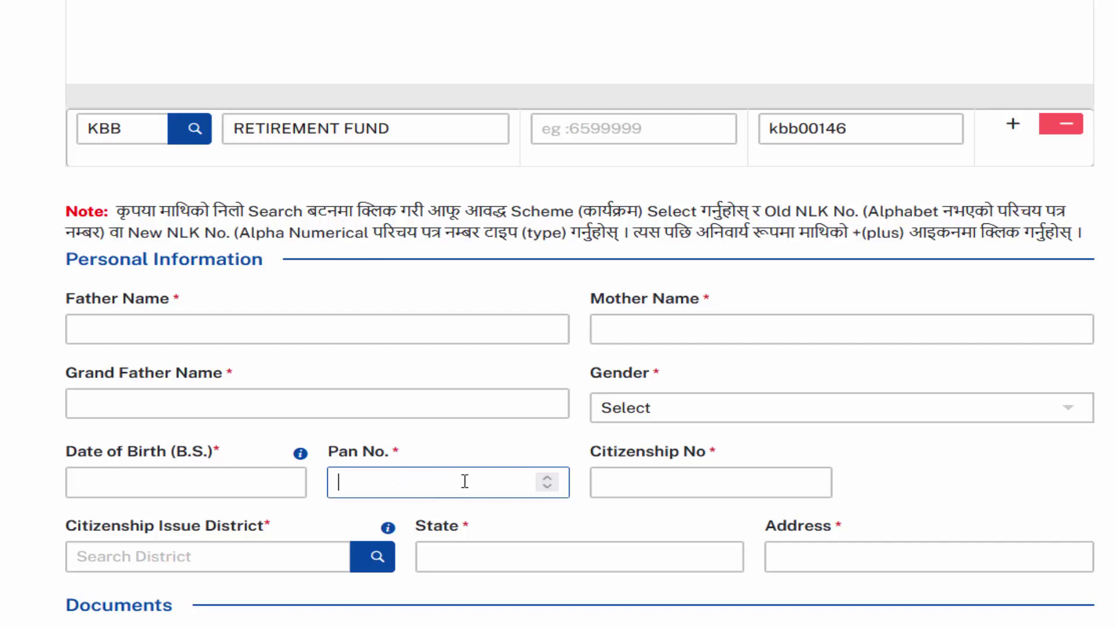
scroll(665, 476, down, 2)
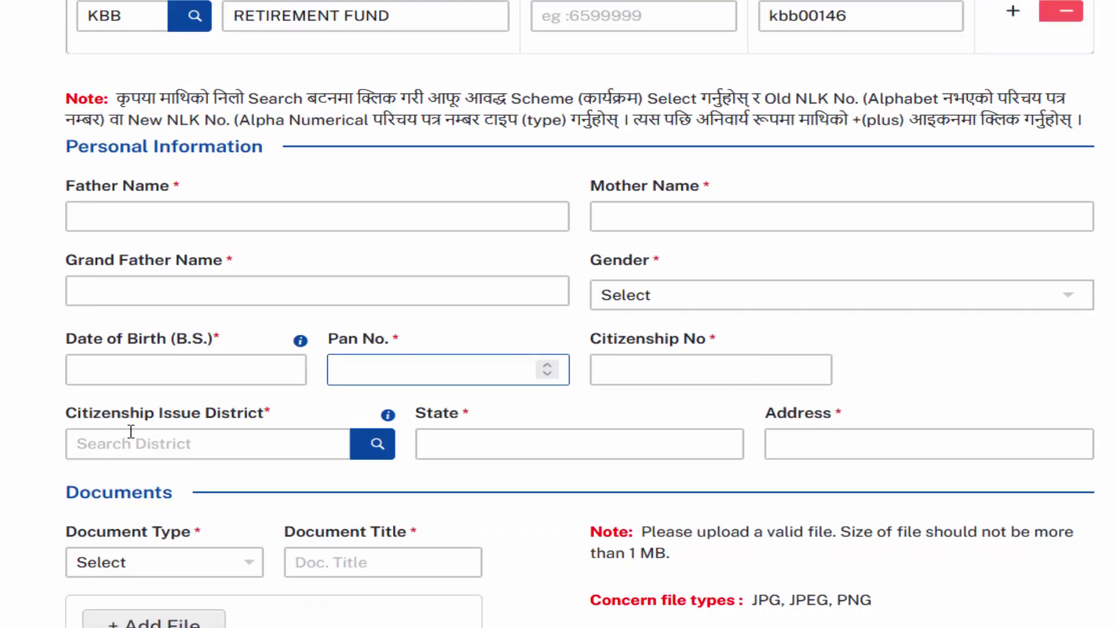
scroll(312, 512, down, 2)
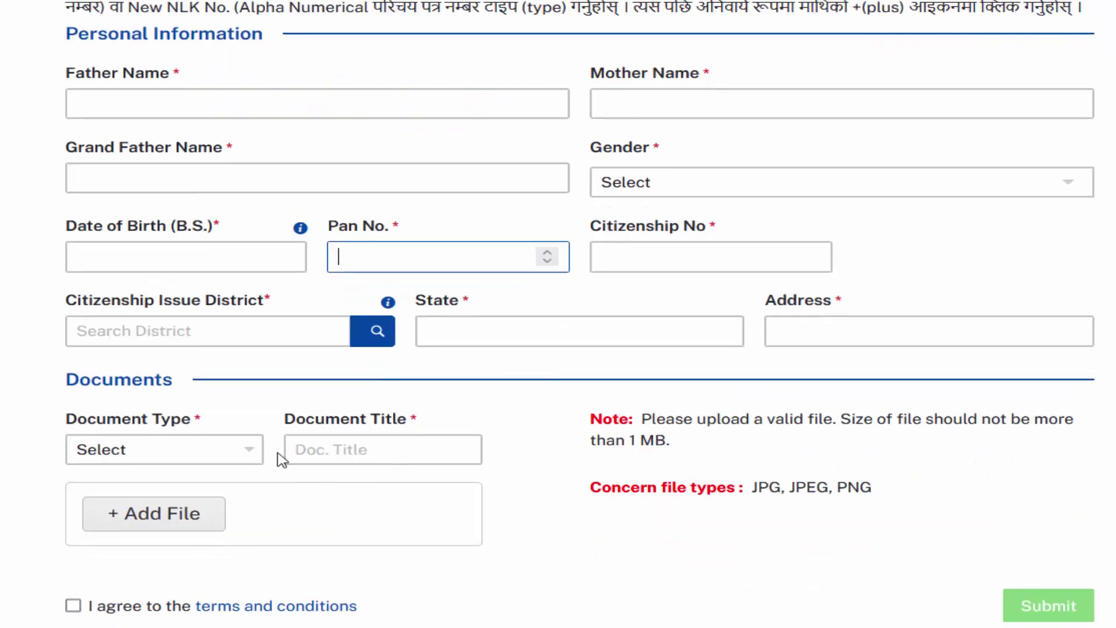
click(242, 455)
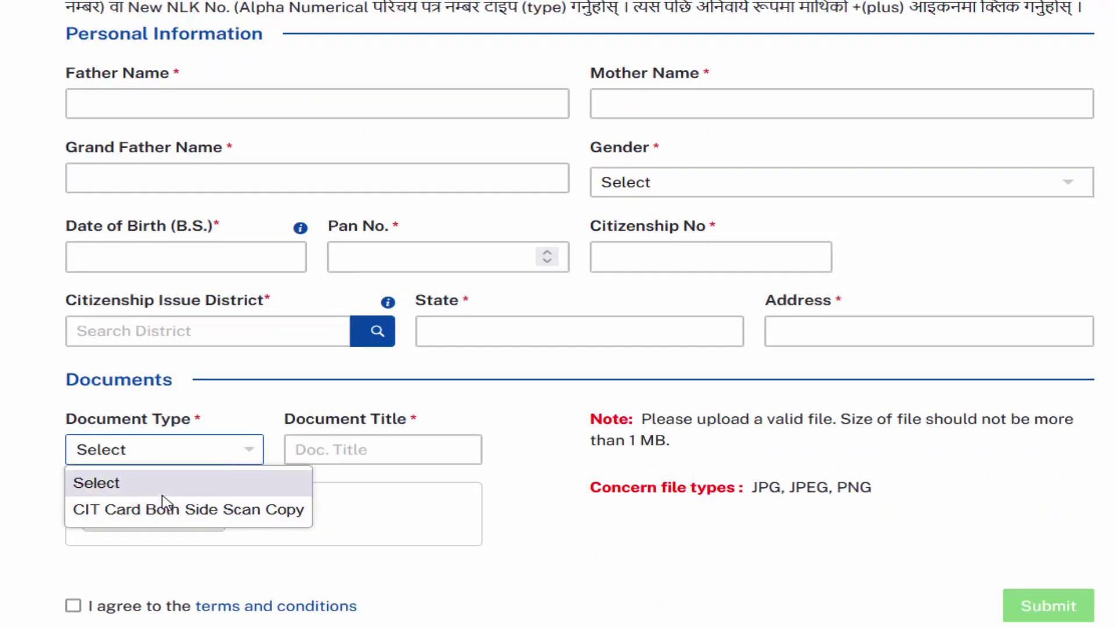
click(152, 510)
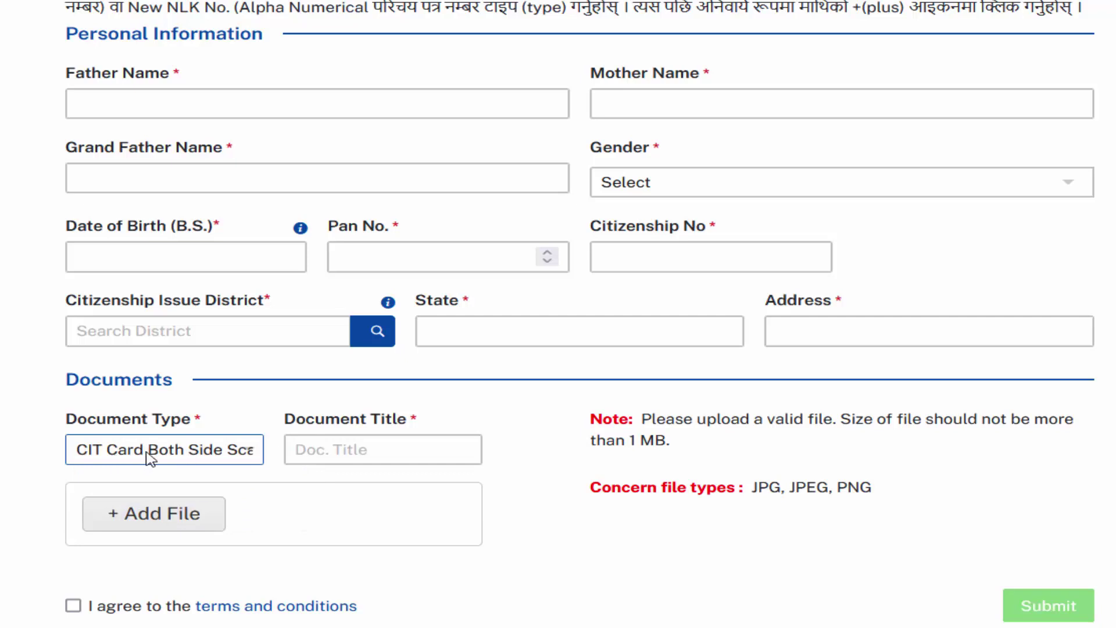
Step: Attempt adding a file, agree to the terms and conditions, and submit the form
click(340, 449)
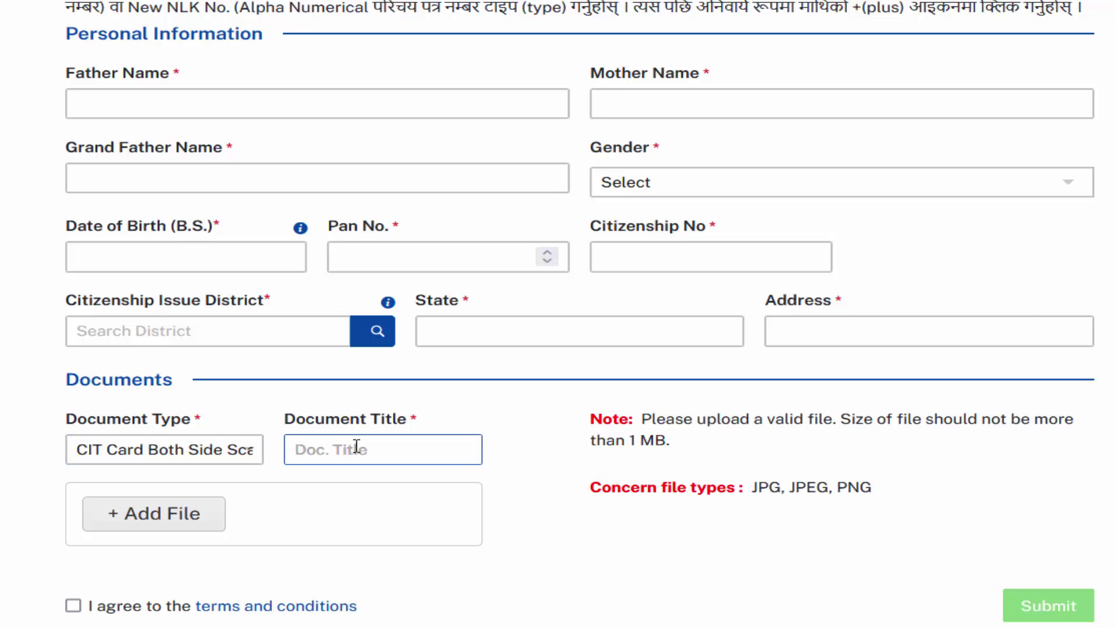
click(158, 528)
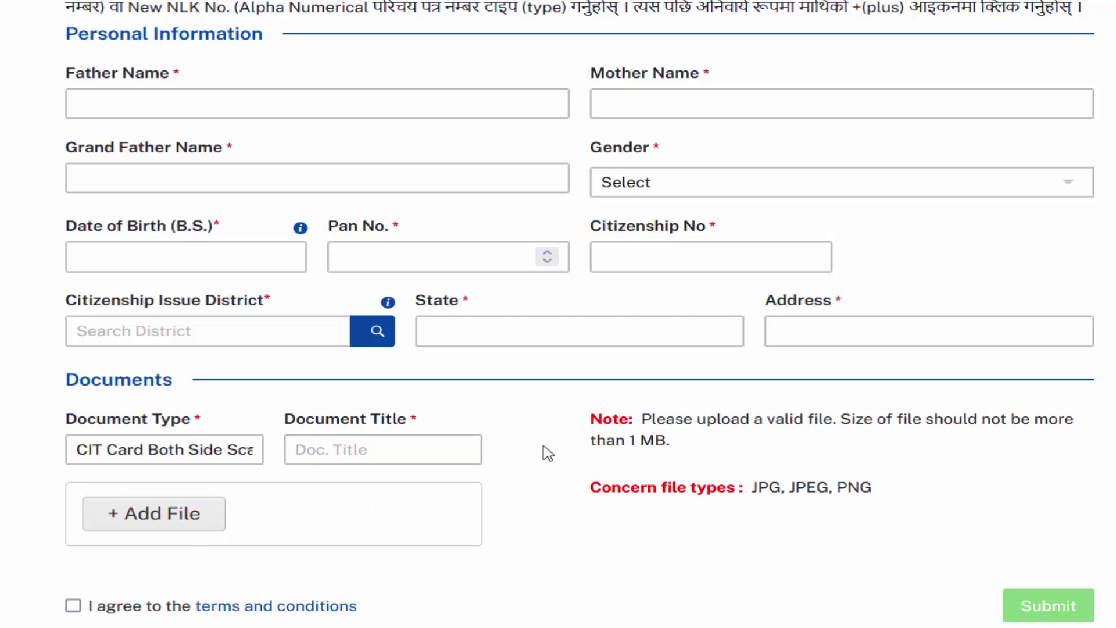
click(208, 522)
click(73, 604)
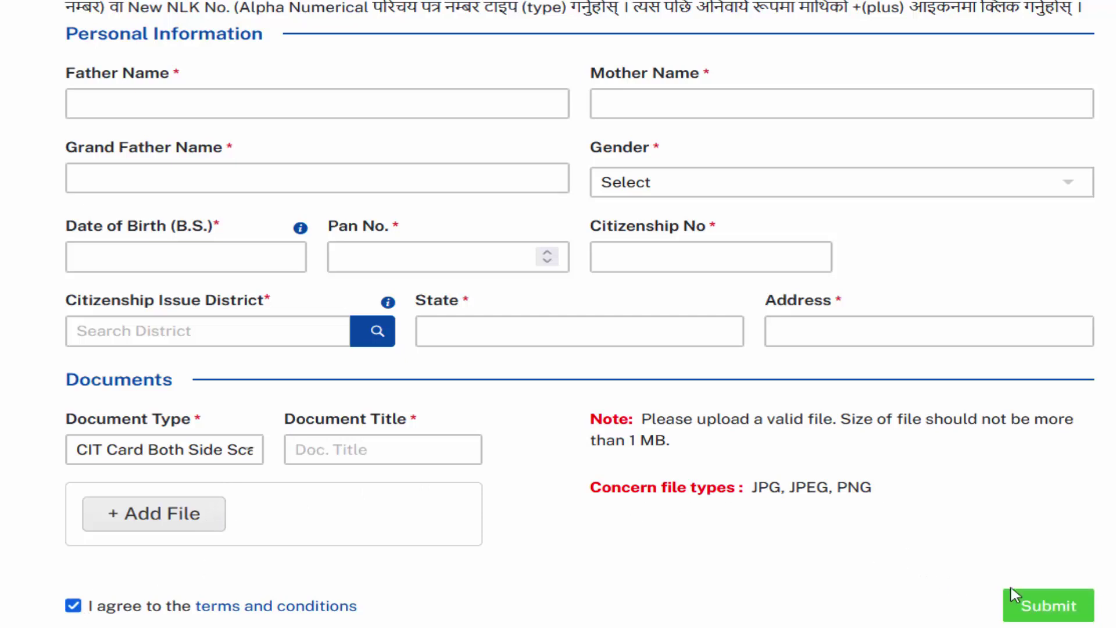
click(1033, 608)
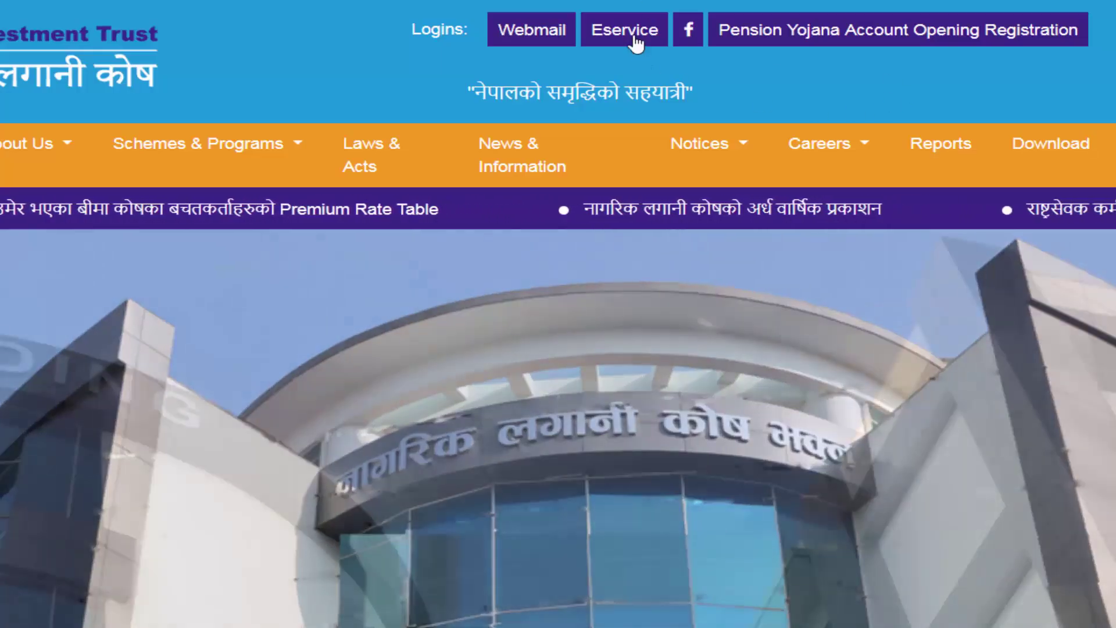
Step: Return to registration and proceed with Office Login (Private and Government) as the user type
click(632, 38)
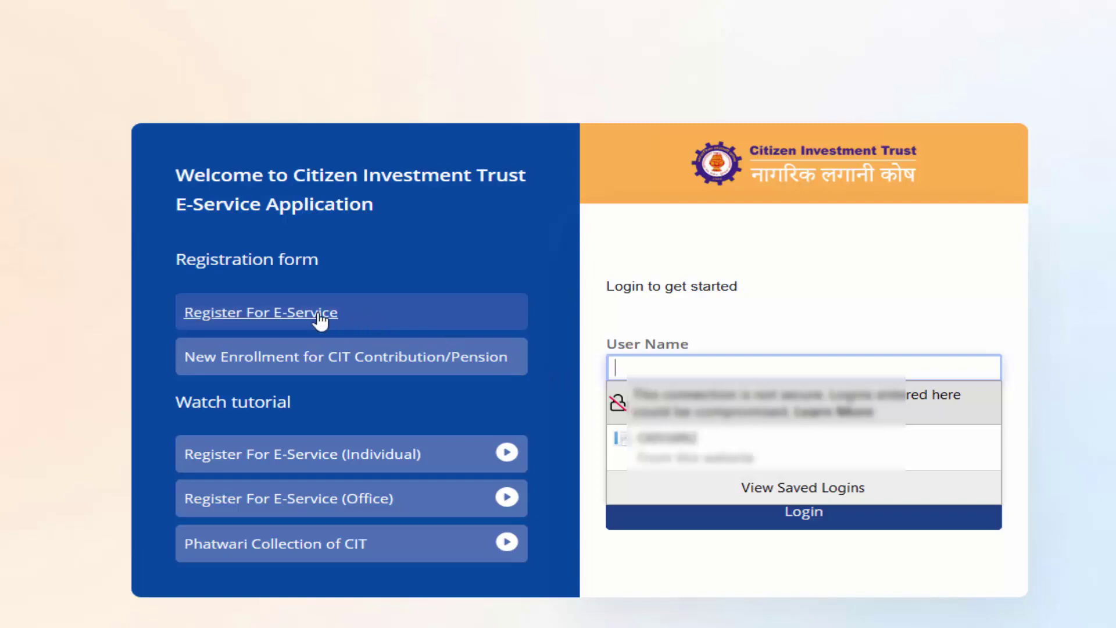
click(269, 317)
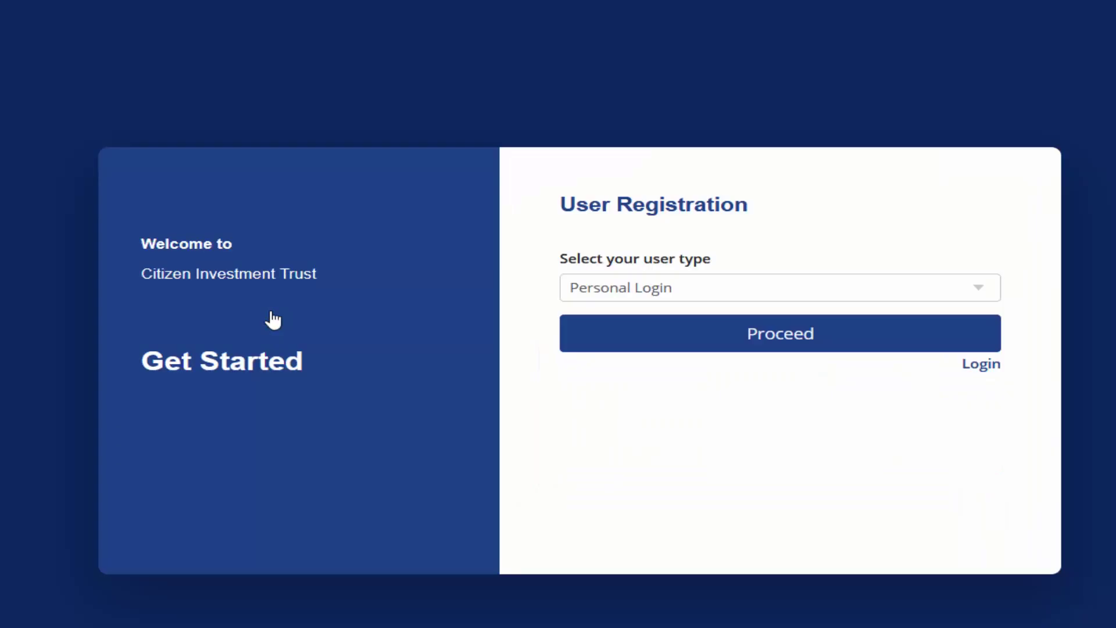
click(597, 287)
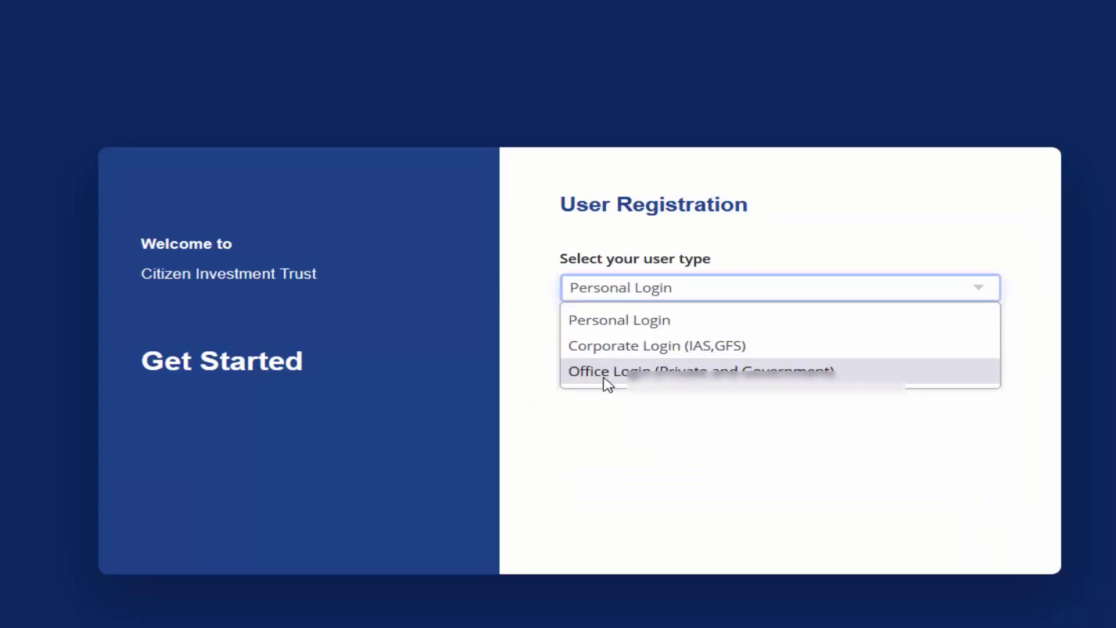
click(582, 379)
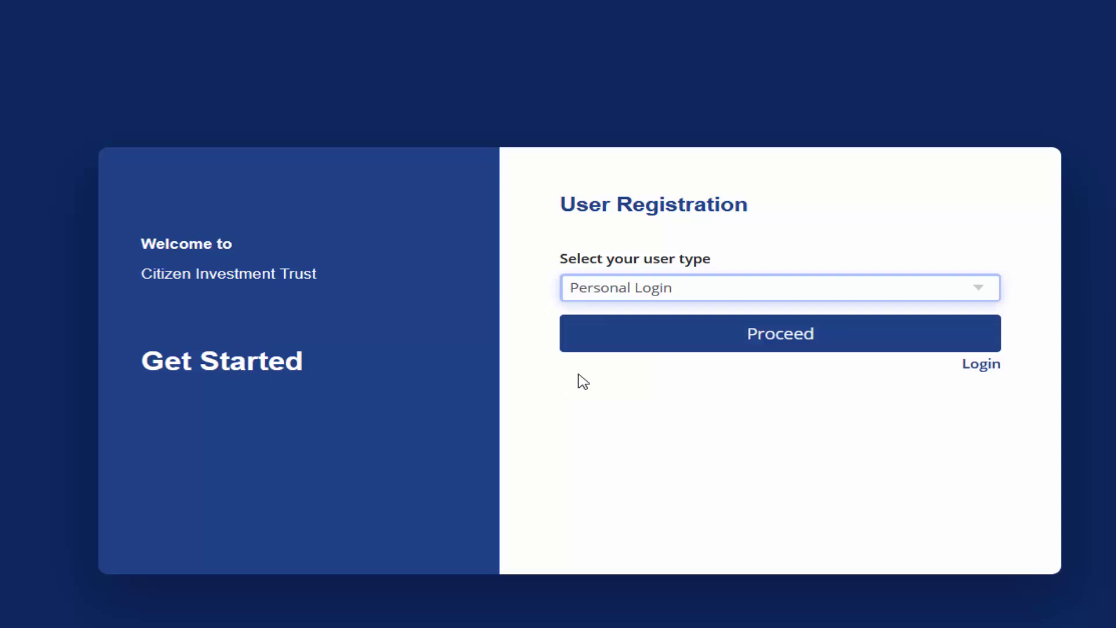
click(745, 347)
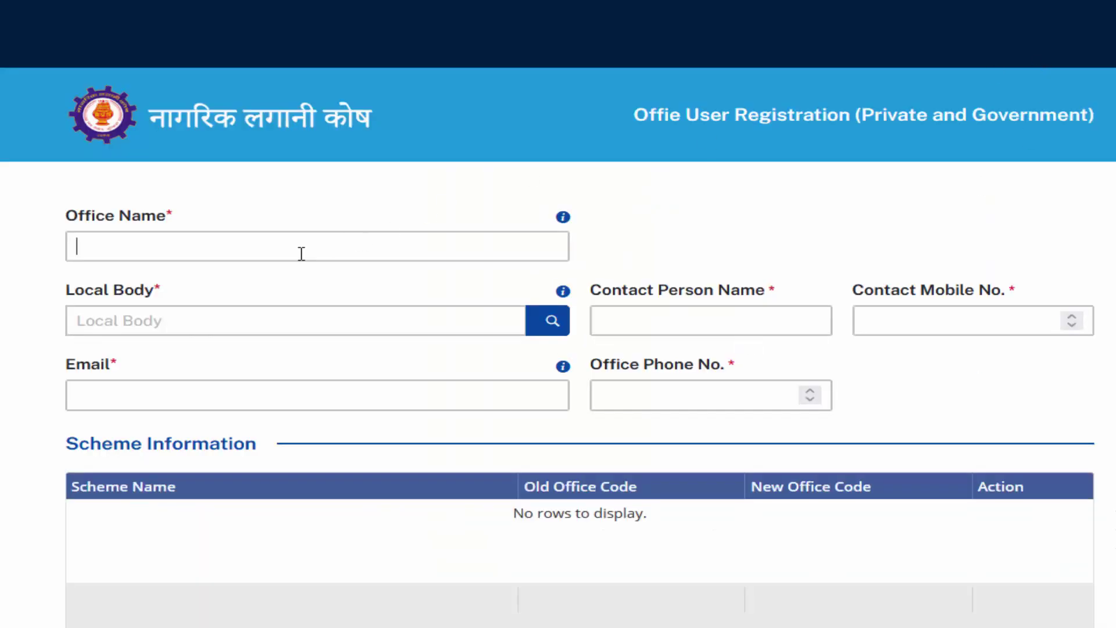
Step: Enter office name 'Nepali talim' and pick Kathmandu Metropolitan City as local body
click(301, 254)
text(Nepal)
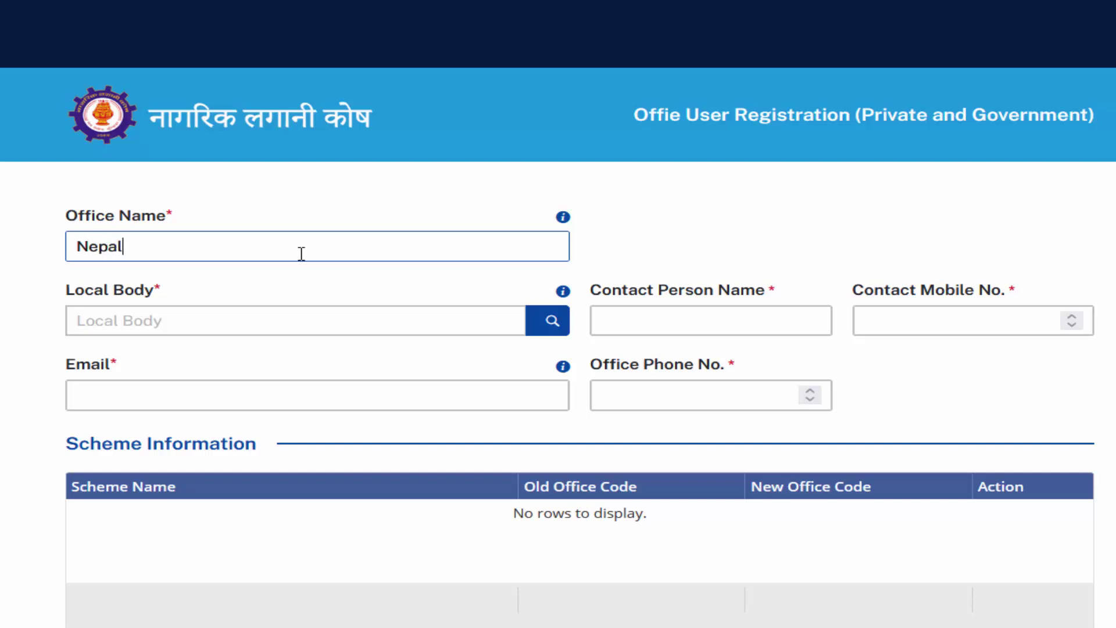
text(i talim)
click(216, 314)
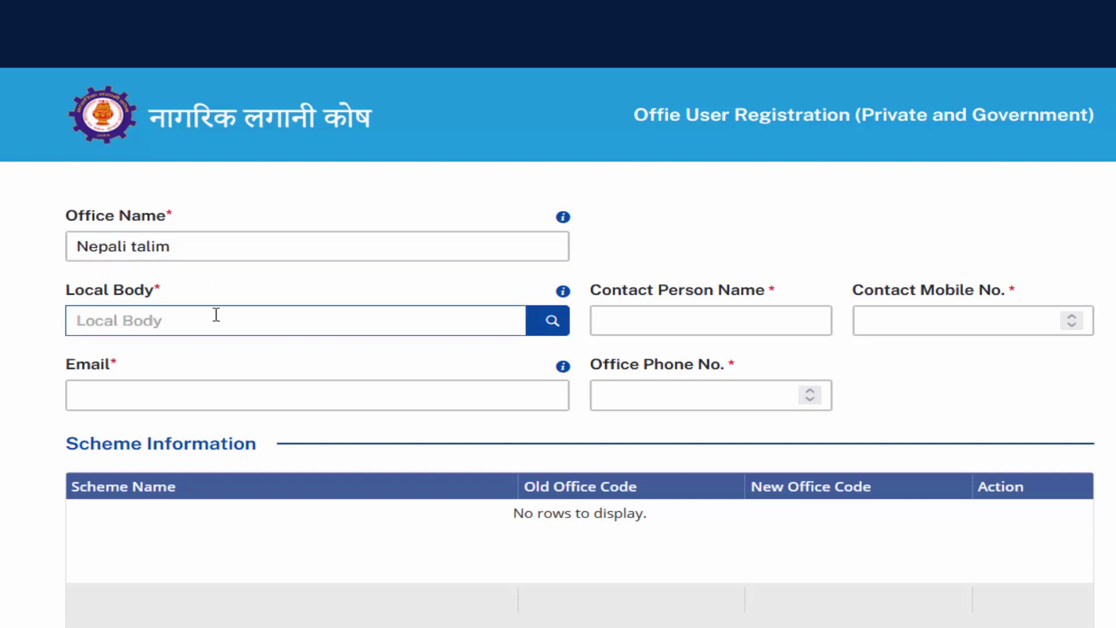
click(535, 330)
text(kathmandu)
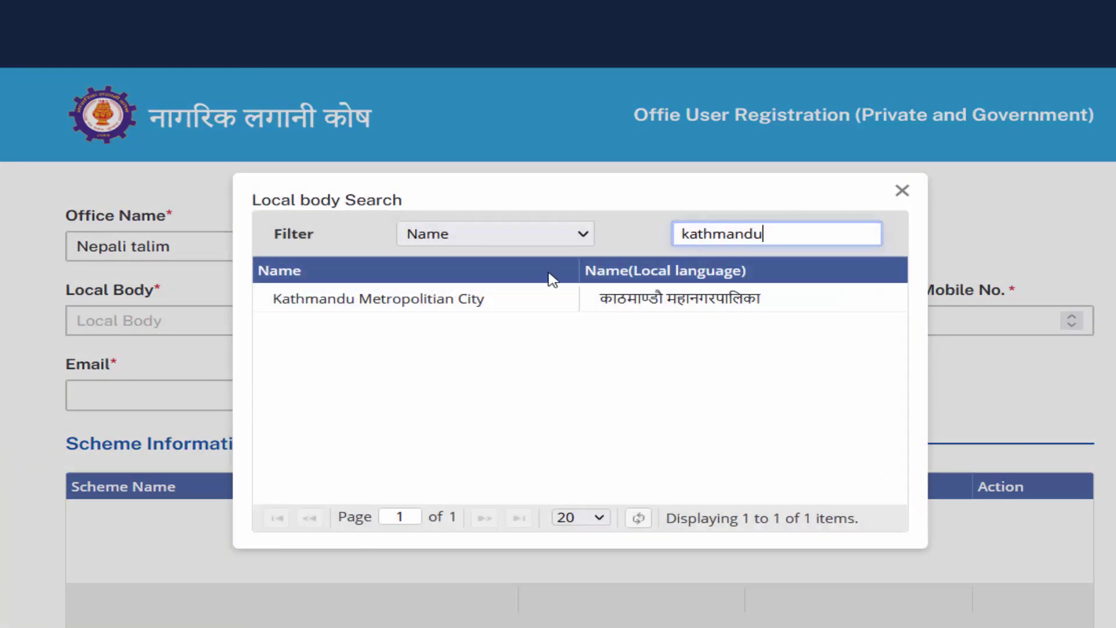
click(533, 300)
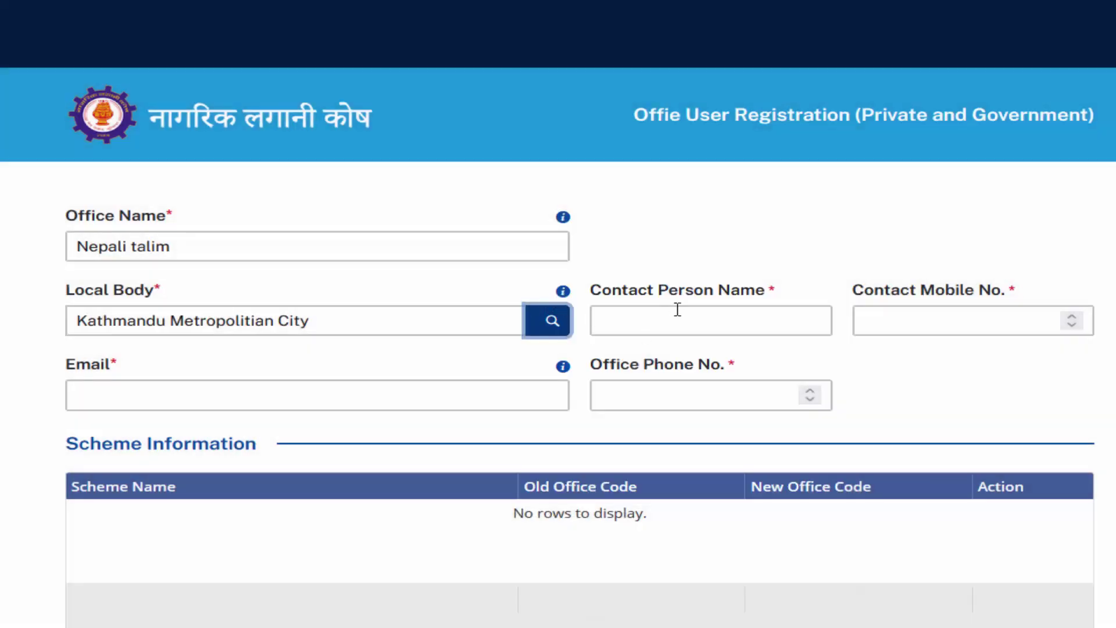
Step: Fill in the contact person's name, mobile number, office e-mail and office phone
click(677, 312)
text(Ram)
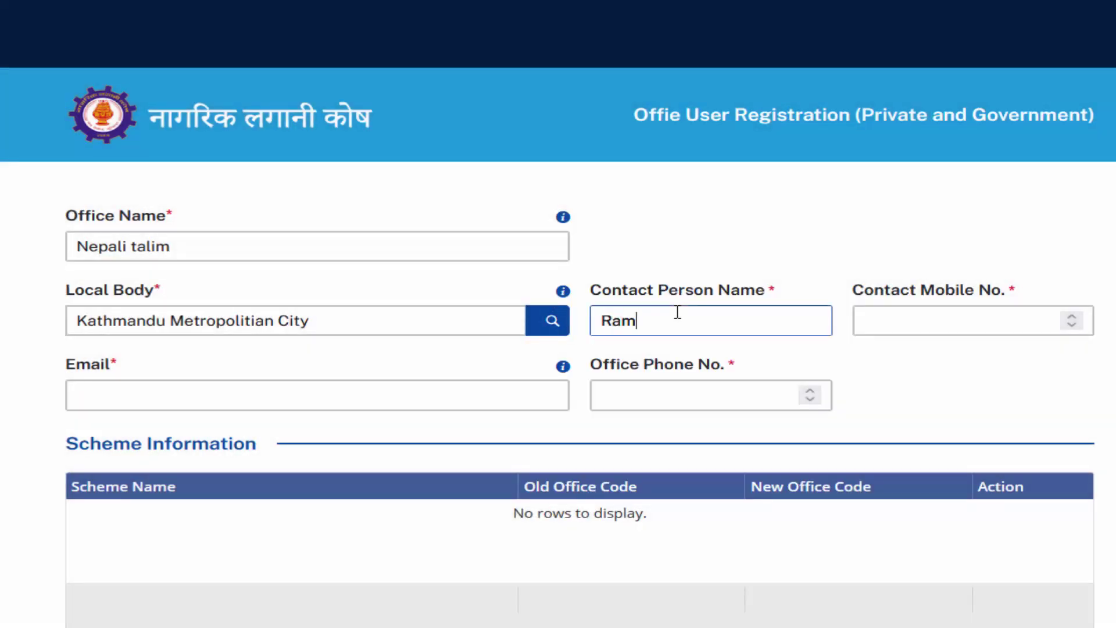
click(968, 316)
text(98)
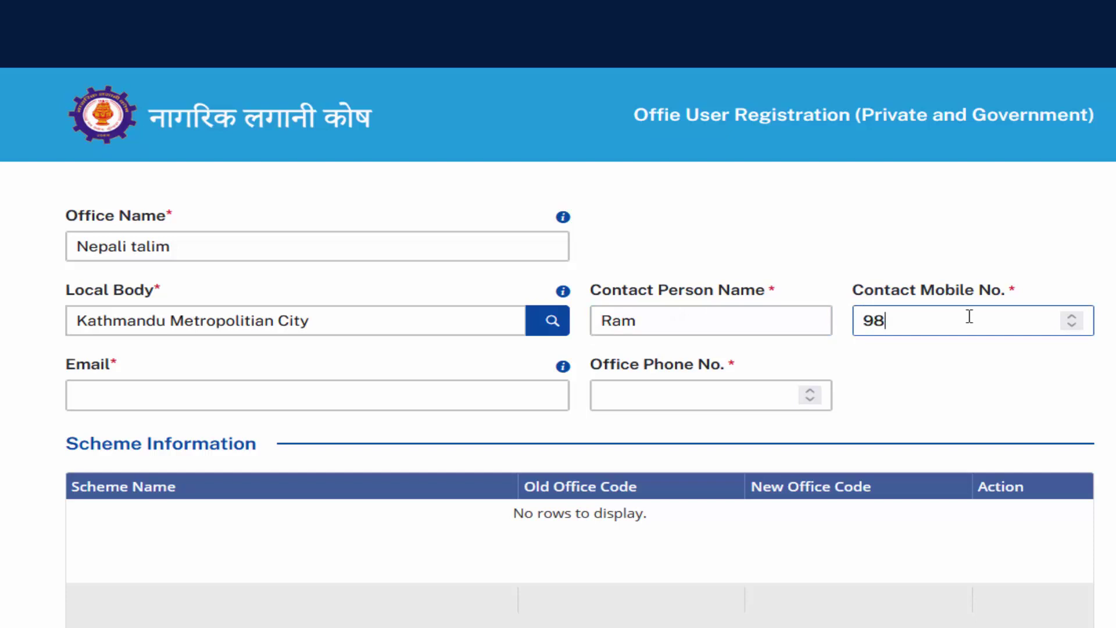
text(000000)
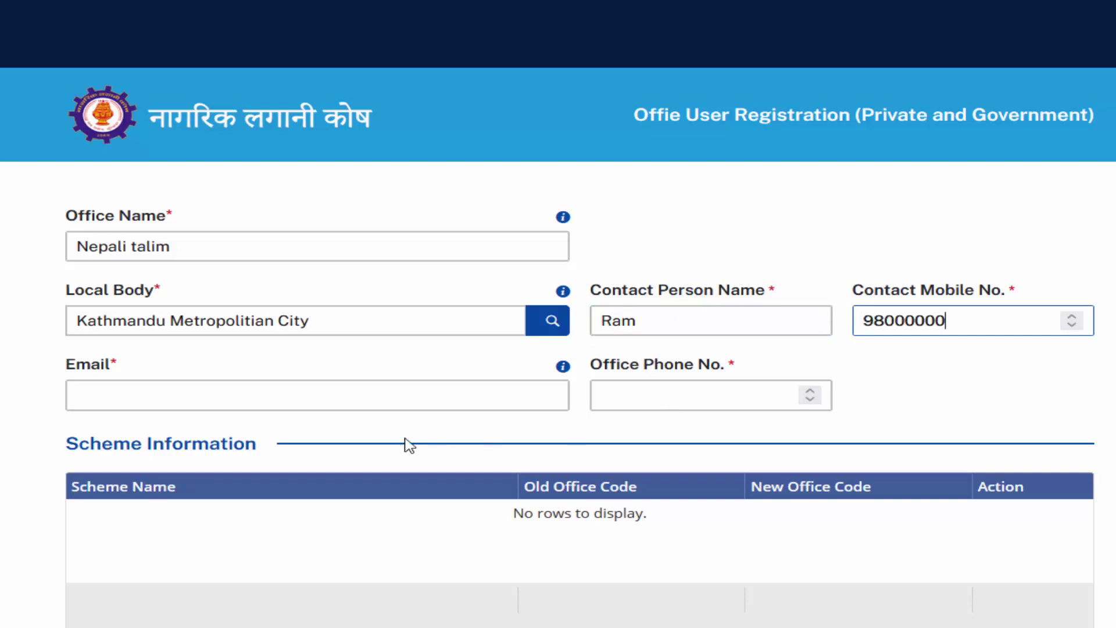
click(372, 398)
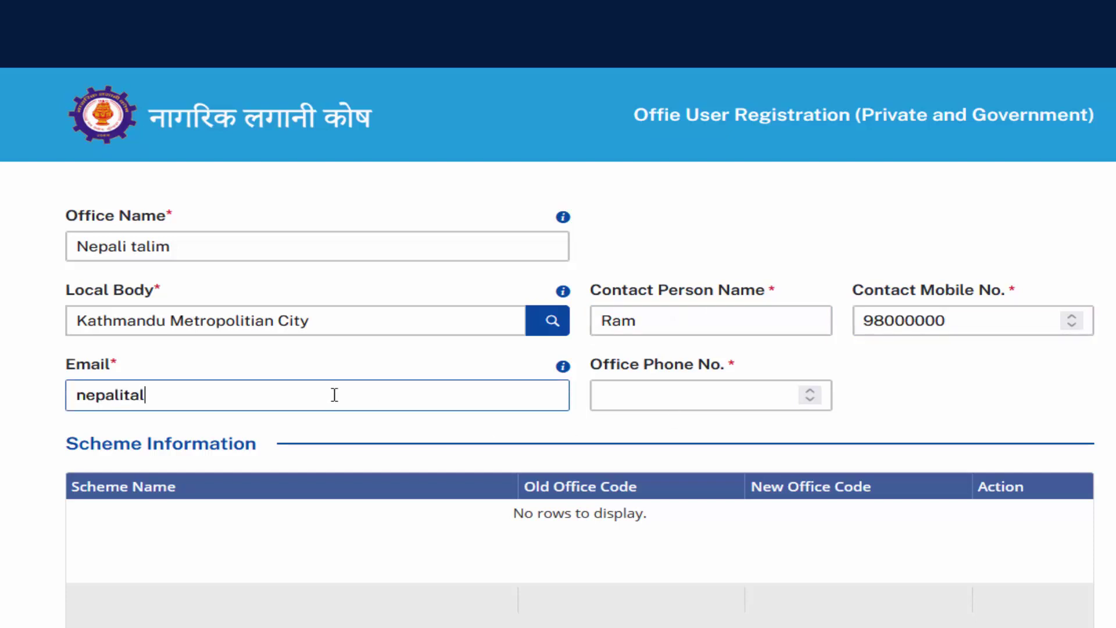
key(Tab)
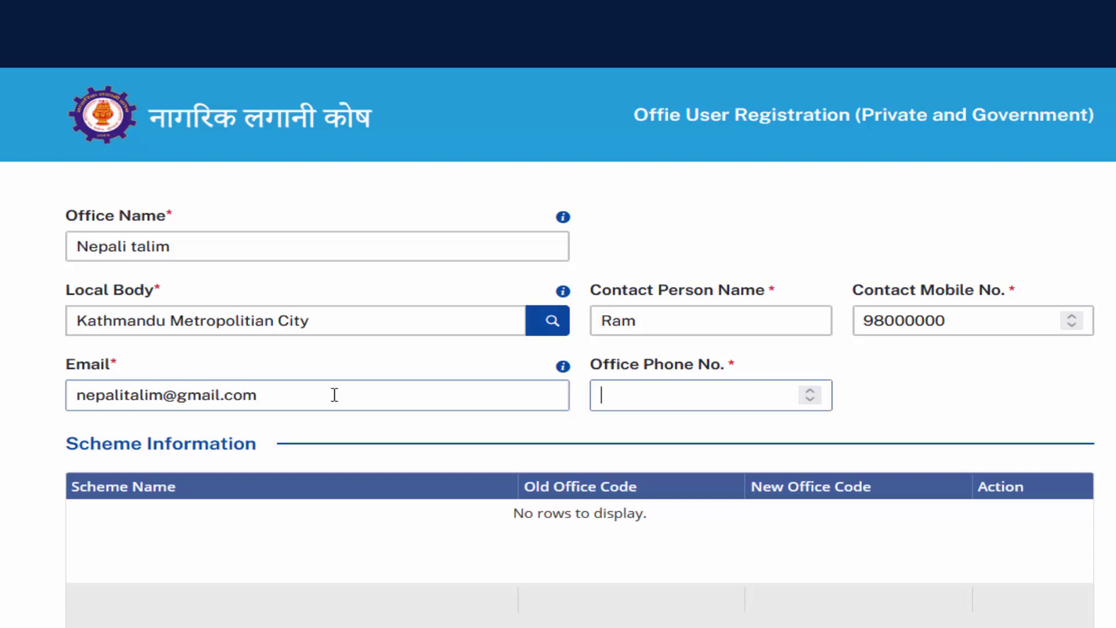
text(0142xx)
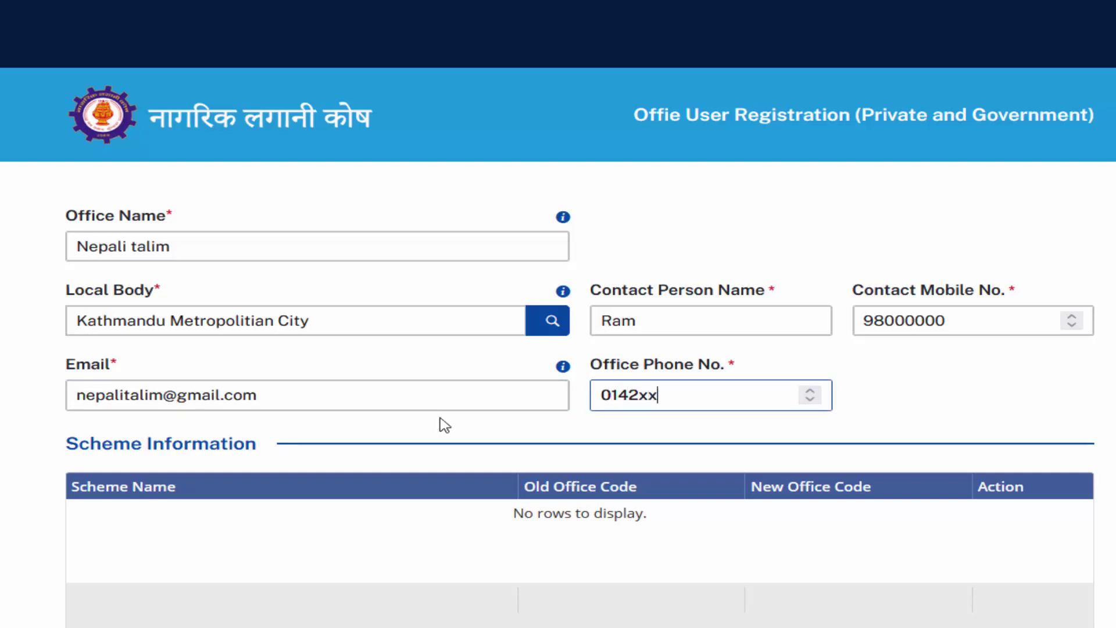
text(xxxx)
Step: Search the scheme list and choose RETIREMENT FUND (KBB) as the scheme
scroll(722, 419, down, 2)
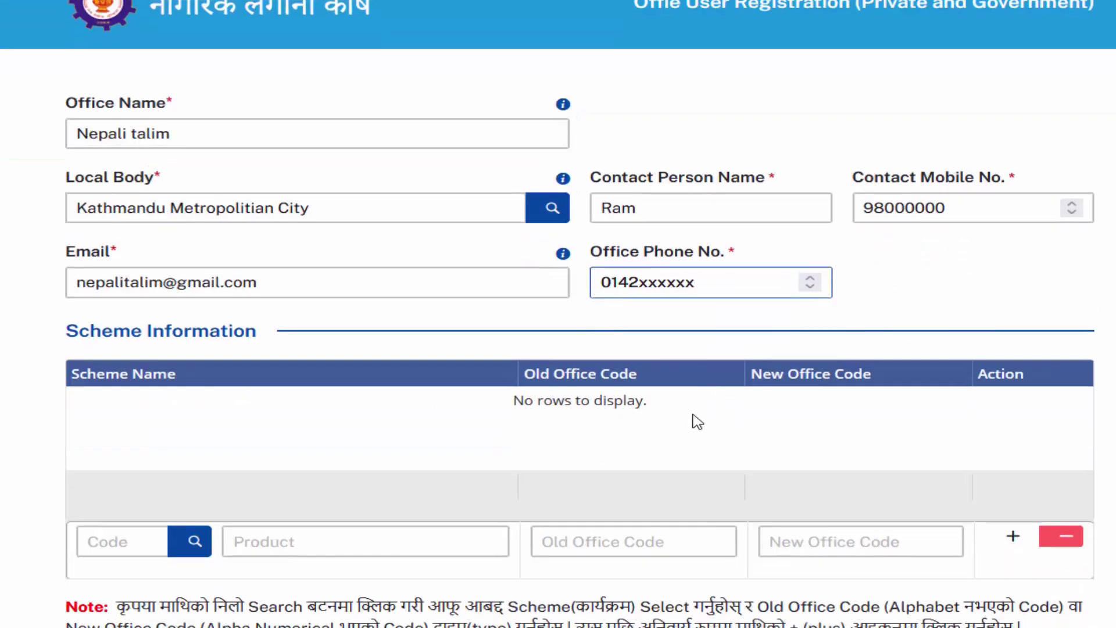
click(187, 540)
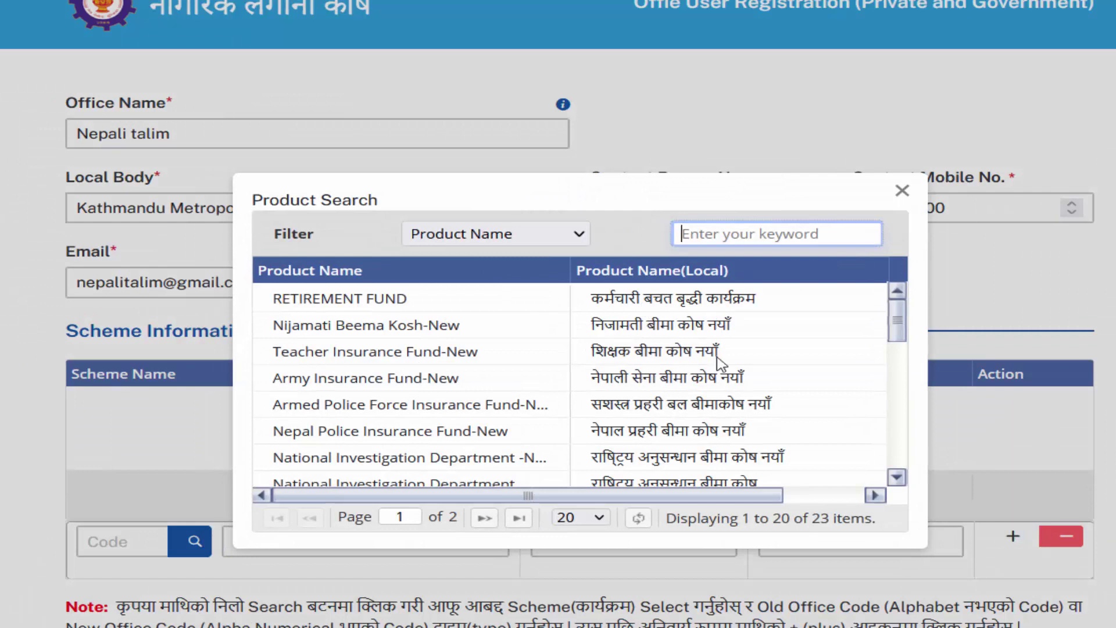
scroll(722, 388, down, 5)
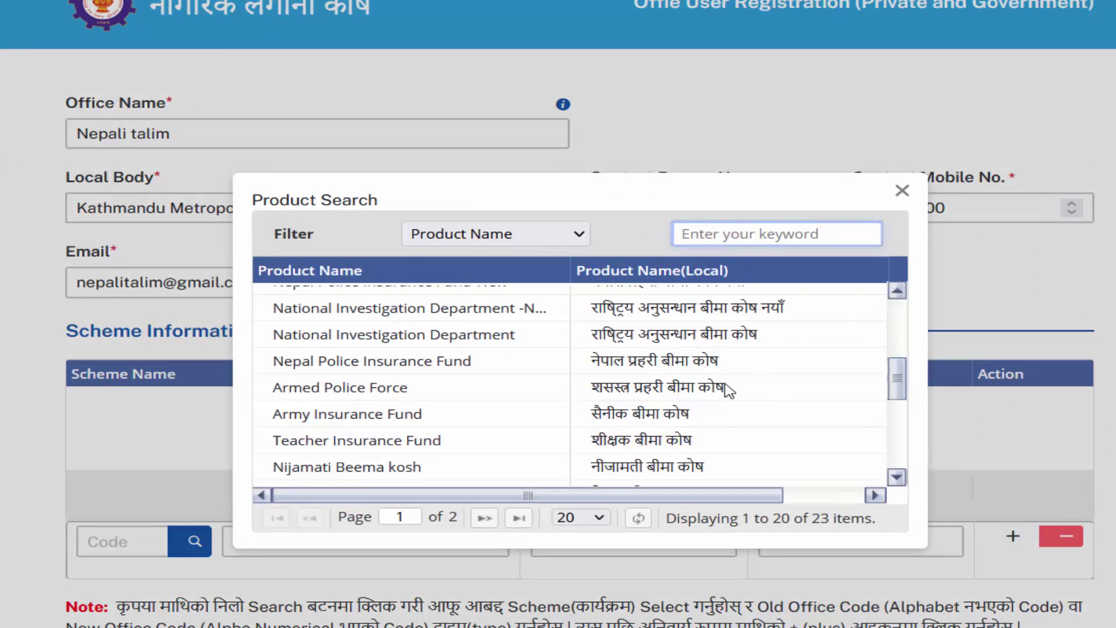
scroll(660, 372, down, 1)
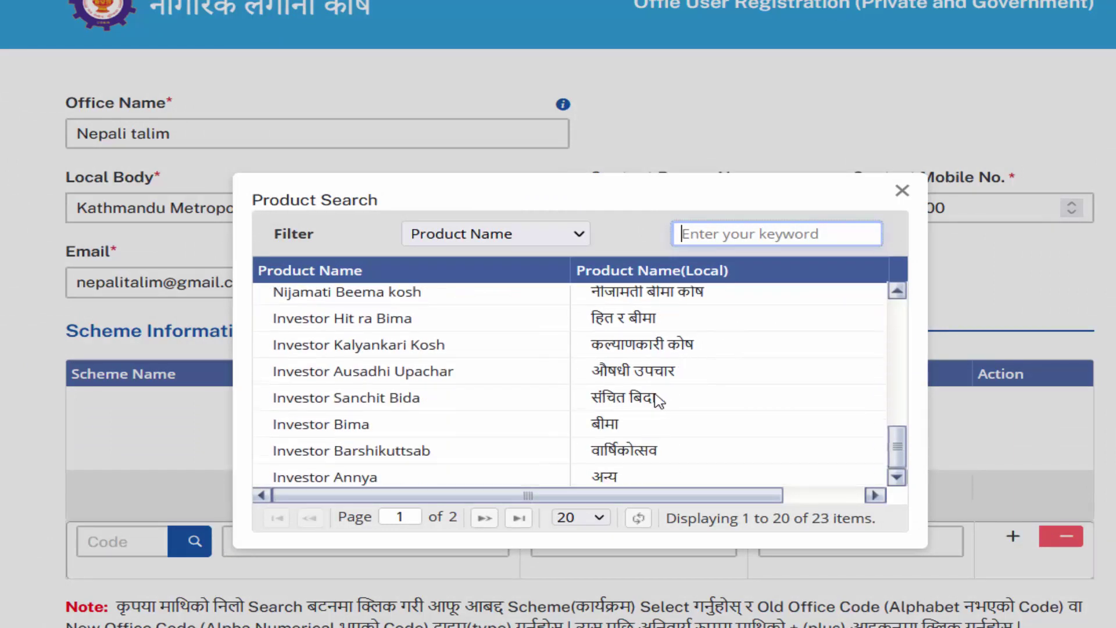
scroll(674, 409, up, 3)
scroll(683, 413, up, 3)
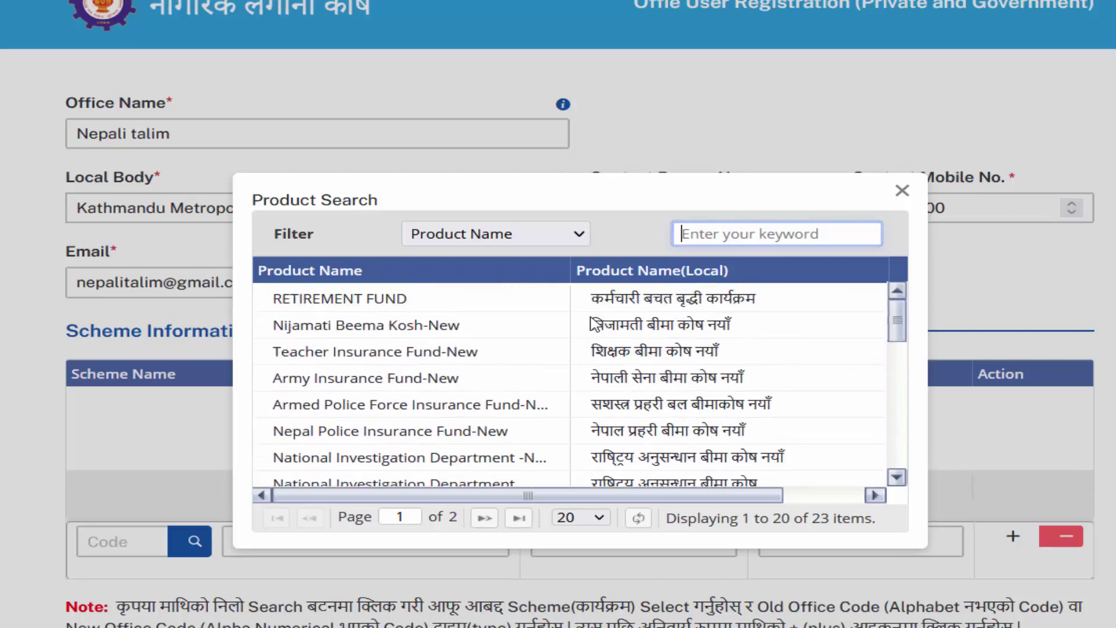
double_click(702, 310)
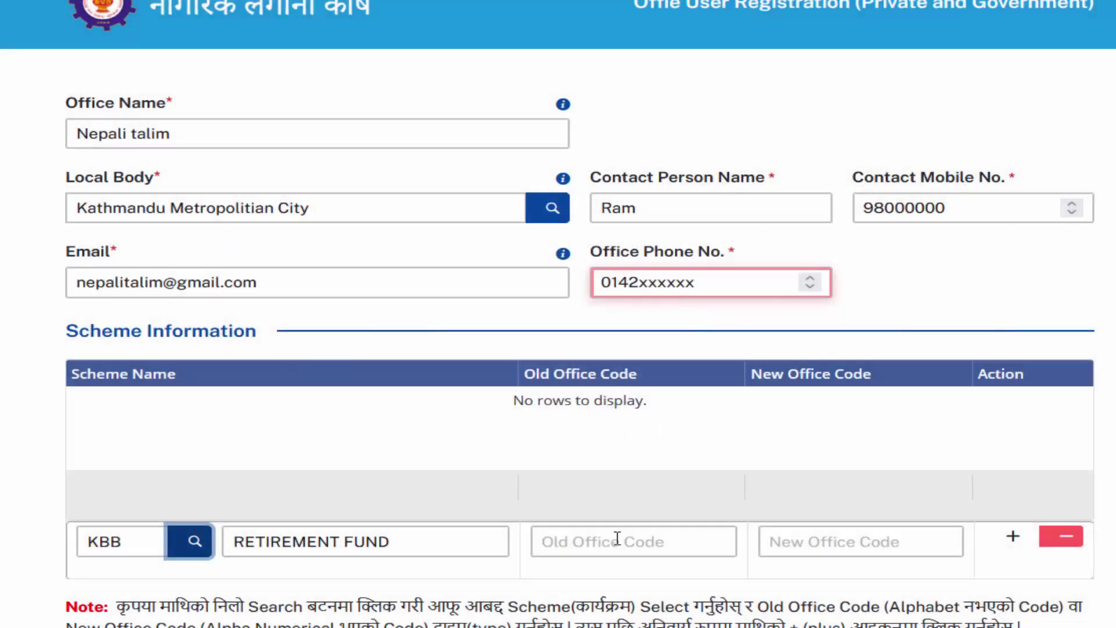
Step: Leave Old Office Code empty and set New Office Code to 0123456
click(617, 539)
text(0)
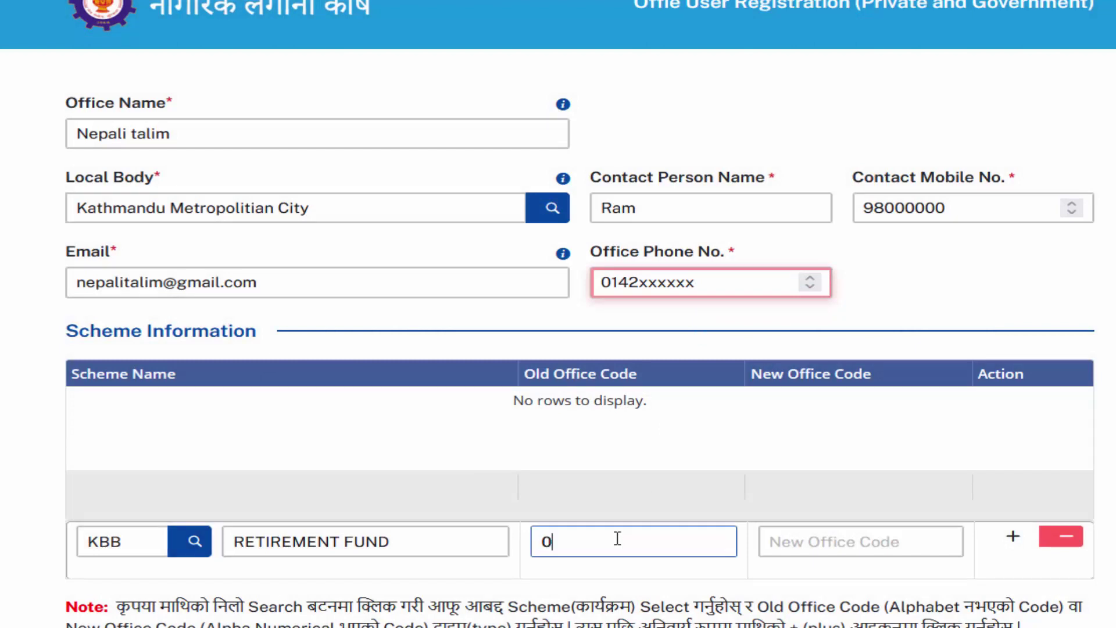
key(BackSpace)
key(Tab)
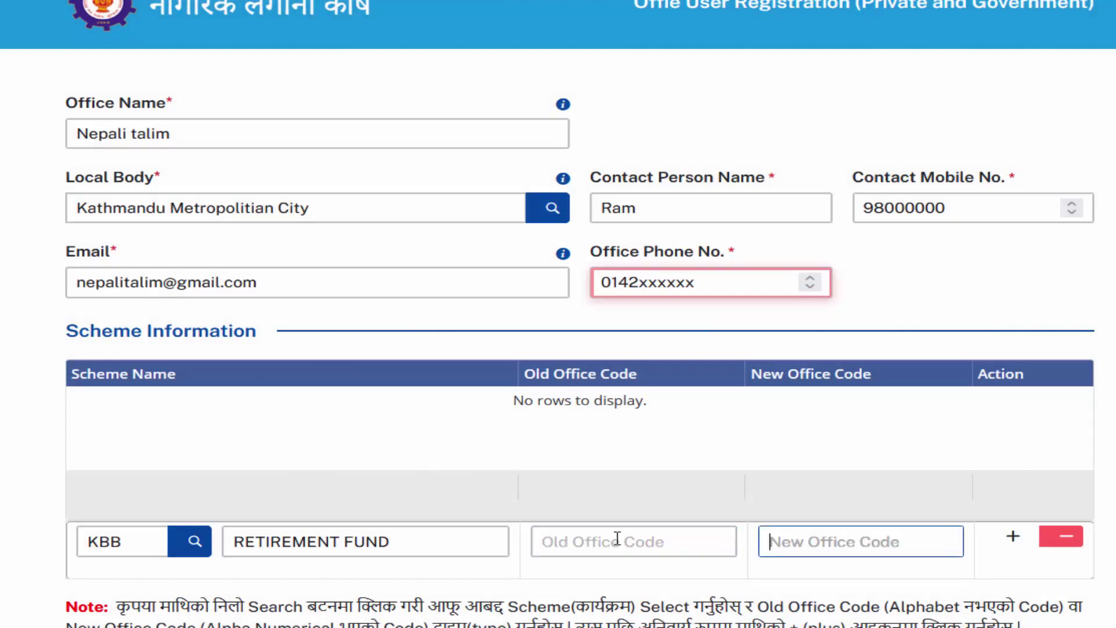
text(0123456)
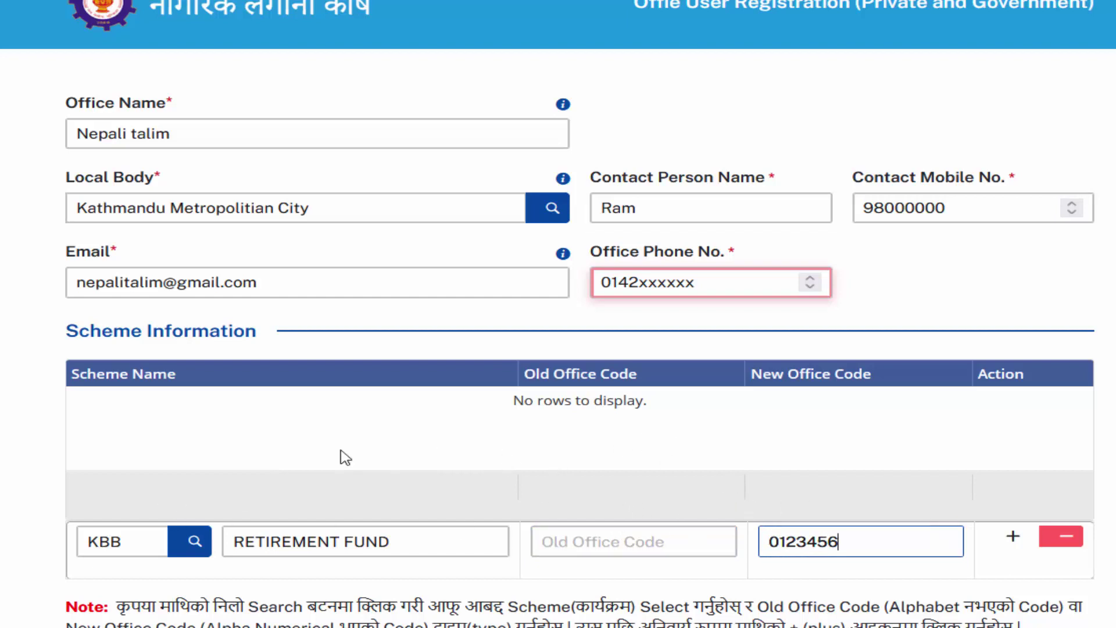
click(498, 548)
Step: Set the attachment's Document Type to E-Service Request Letter under Attach Documents
scroll(498, 548, down, 5)
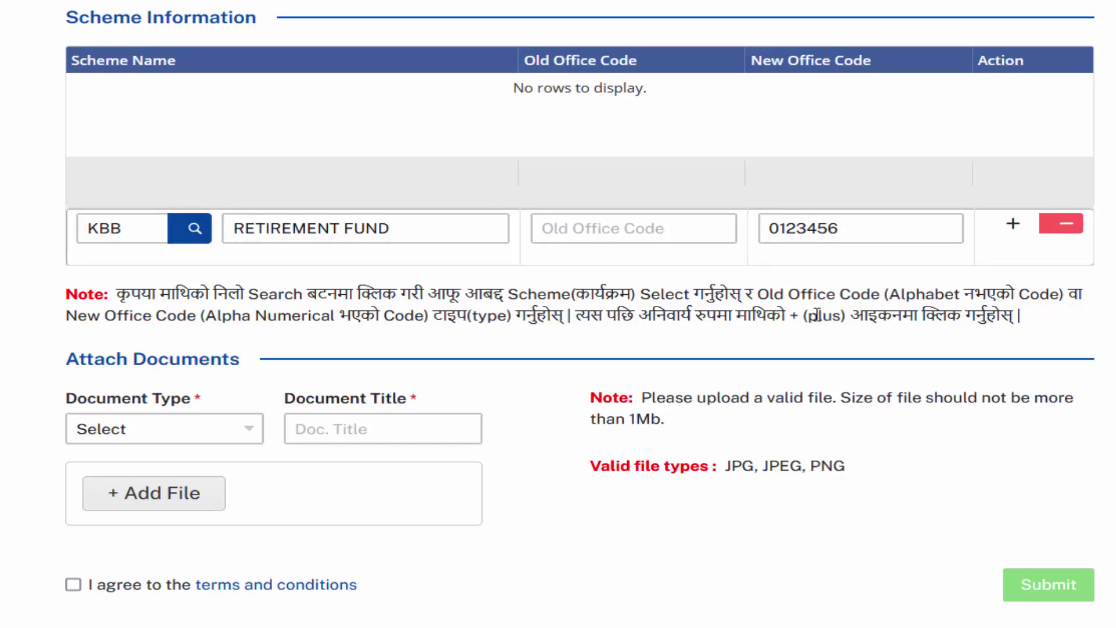
drag(72, 363, 251, 359)
drag(718, 468, 836, 468)
click(251, 436)
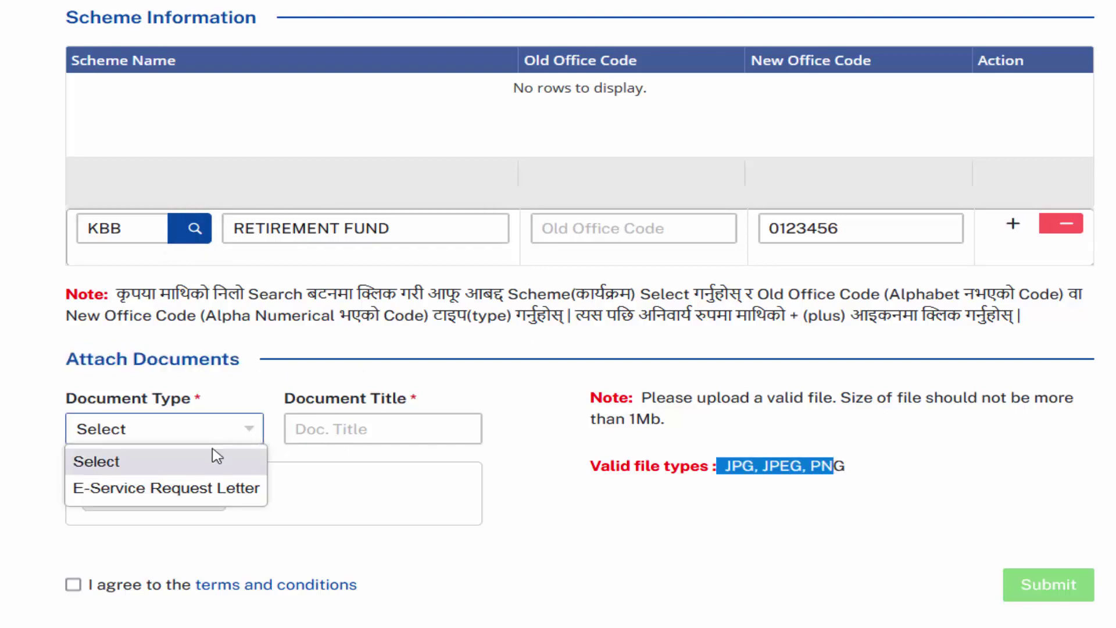
click(190, 485)
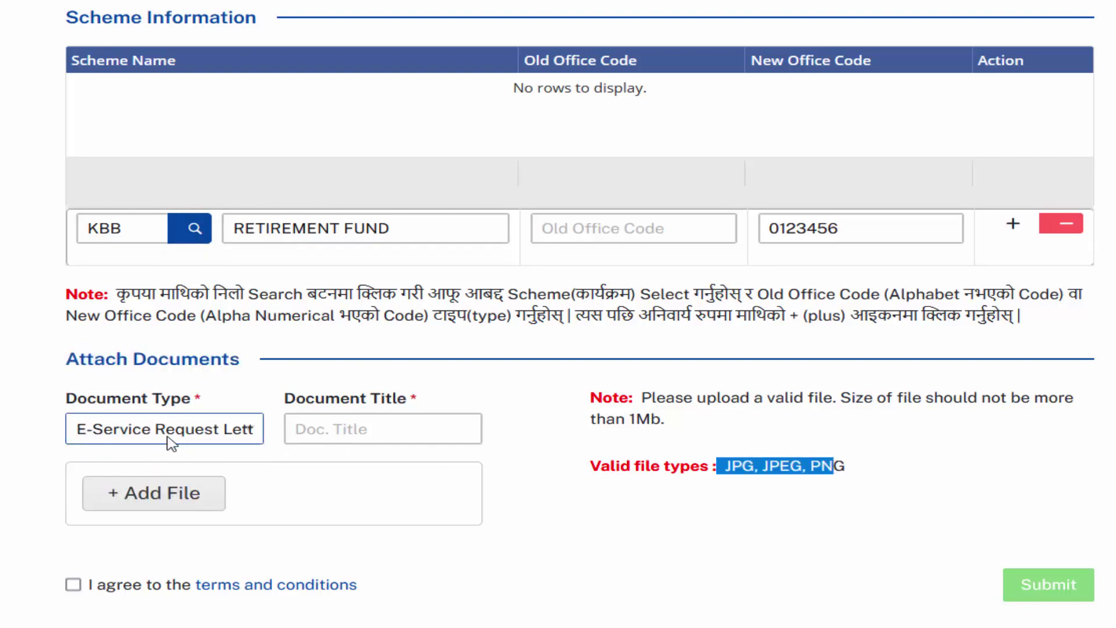
Step: Title the document 'Letter' and attach the file Letter.png
click(308, 436)
text(Letter)
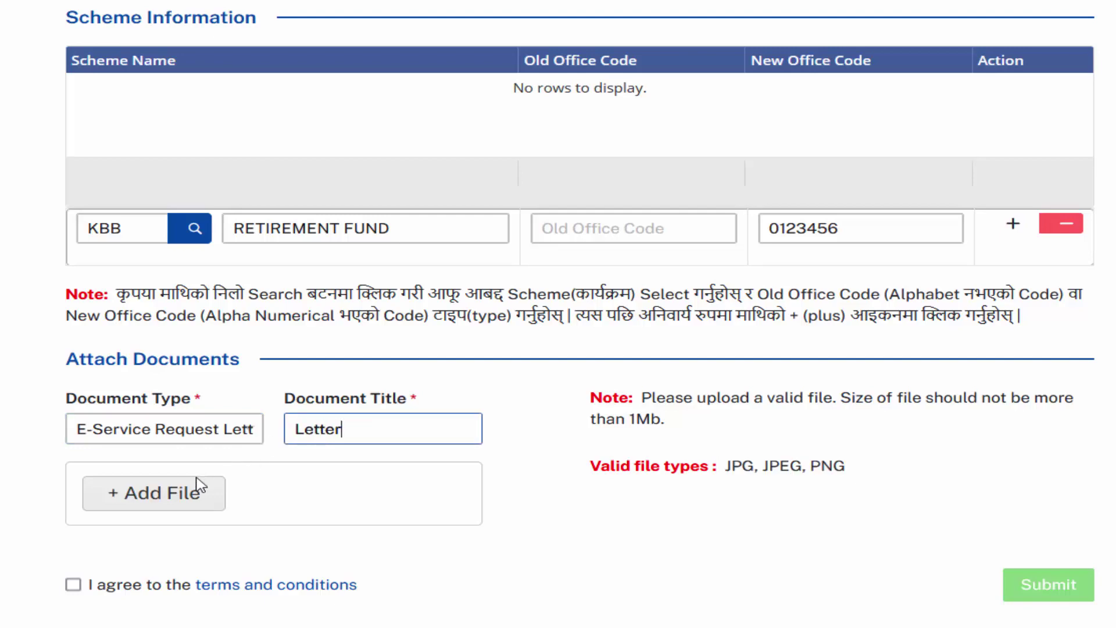
click(160, 504)
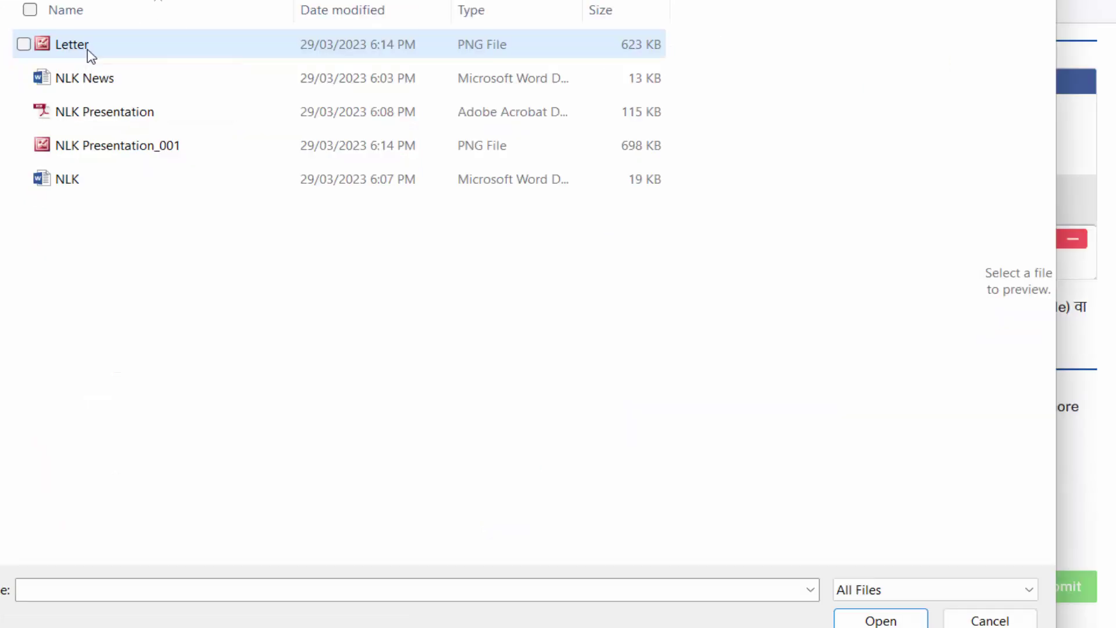
double_click(85, 47)
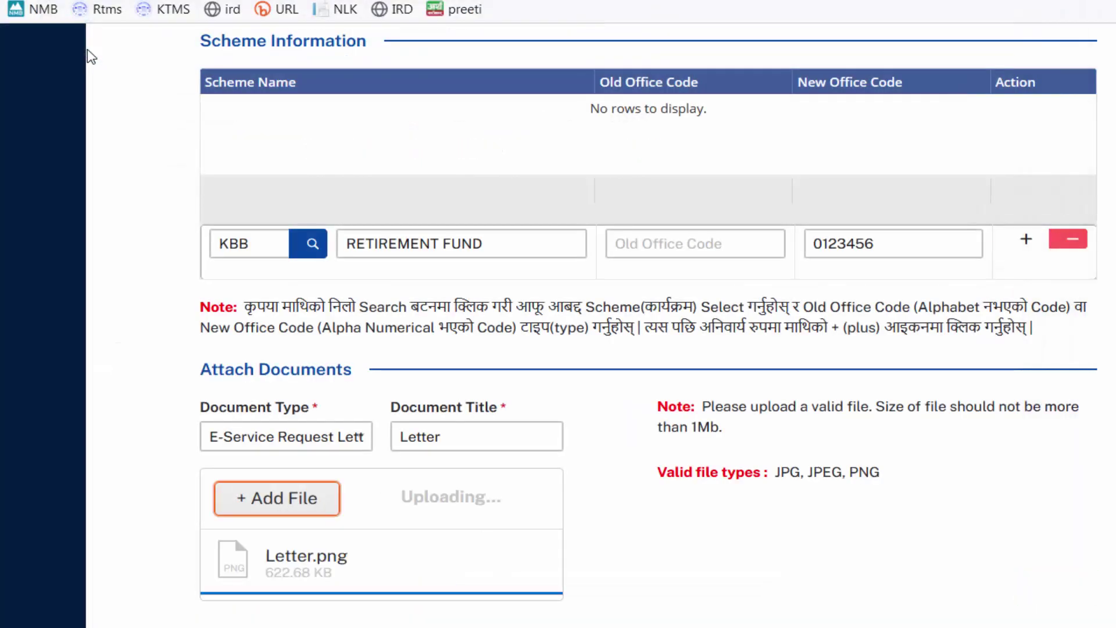
Step: Confirm Letter.png, agree to the terms and conditions, and review the entered e-mail field
key(Return)
scroll(414, 567, down, 1)
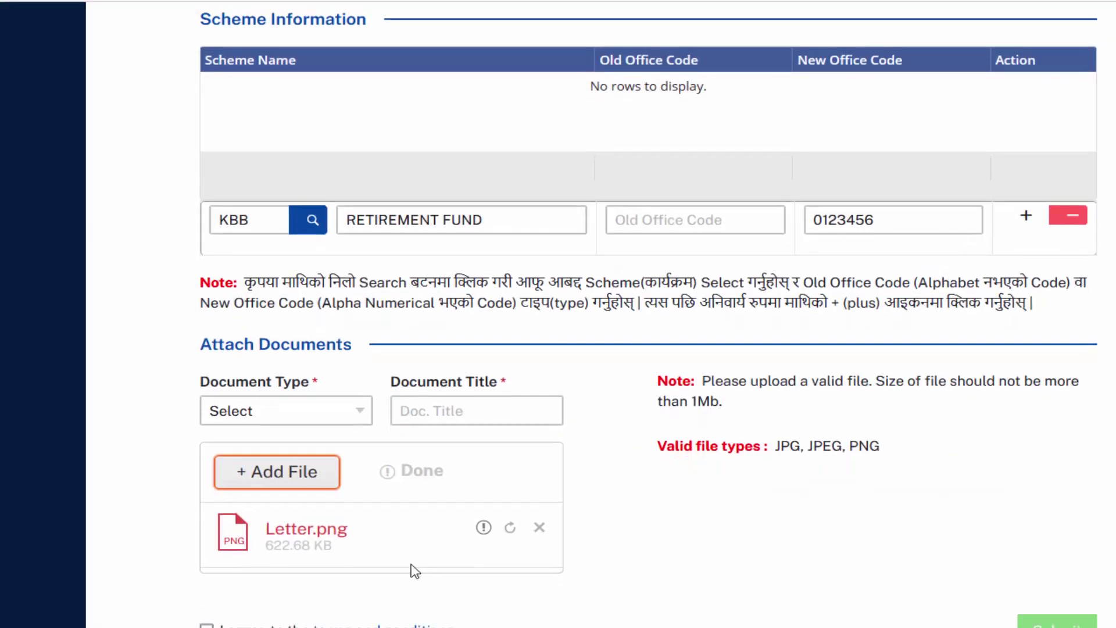
click(207, 595)
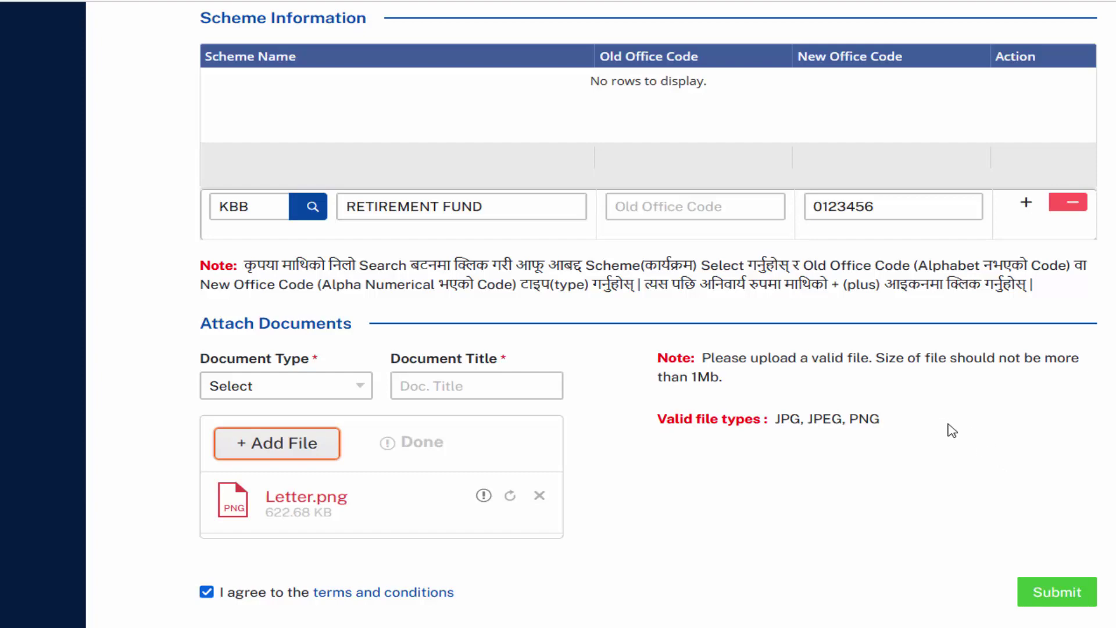
scroll(953, 430, up, 5)
drag(384, 361, 209, 354)
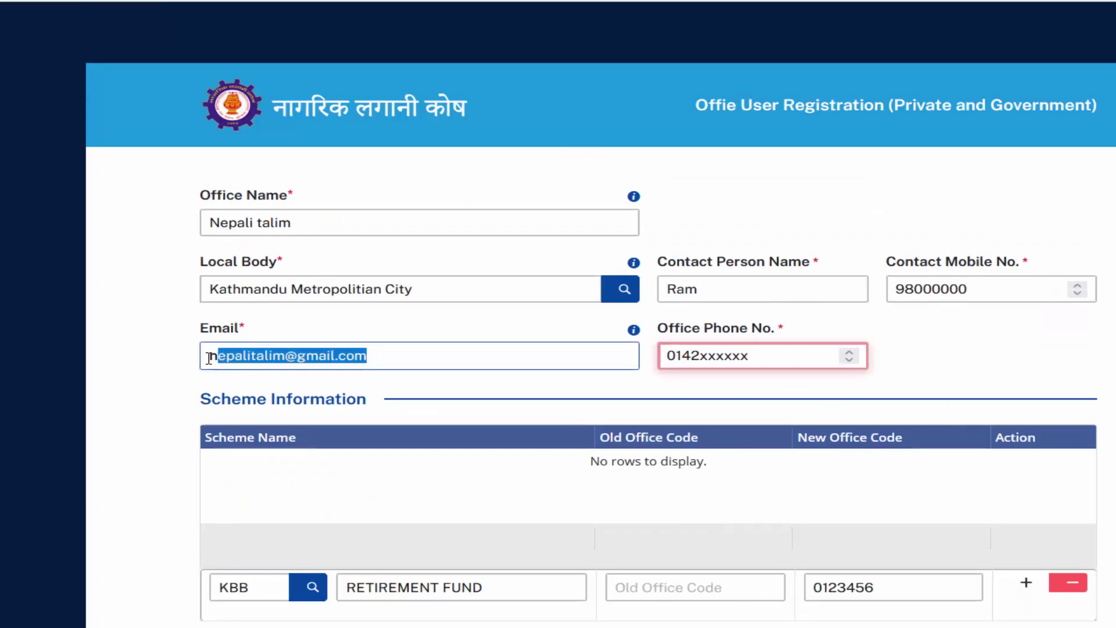
click(1092, 357)
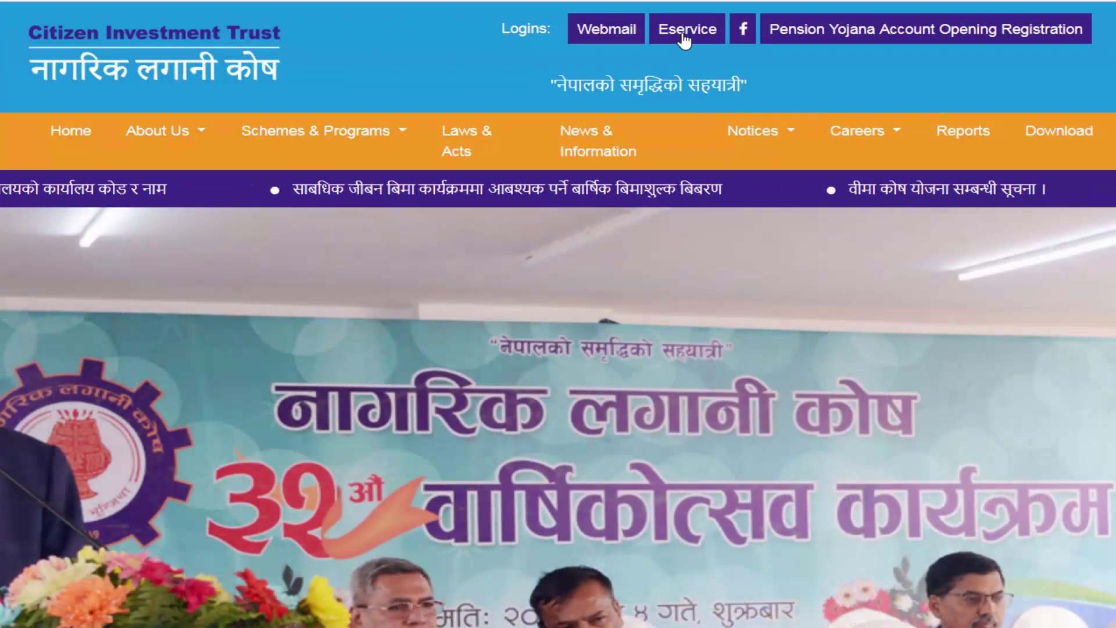
Step: Log in to the office account using the browser's saved credentials
click(680, 39)
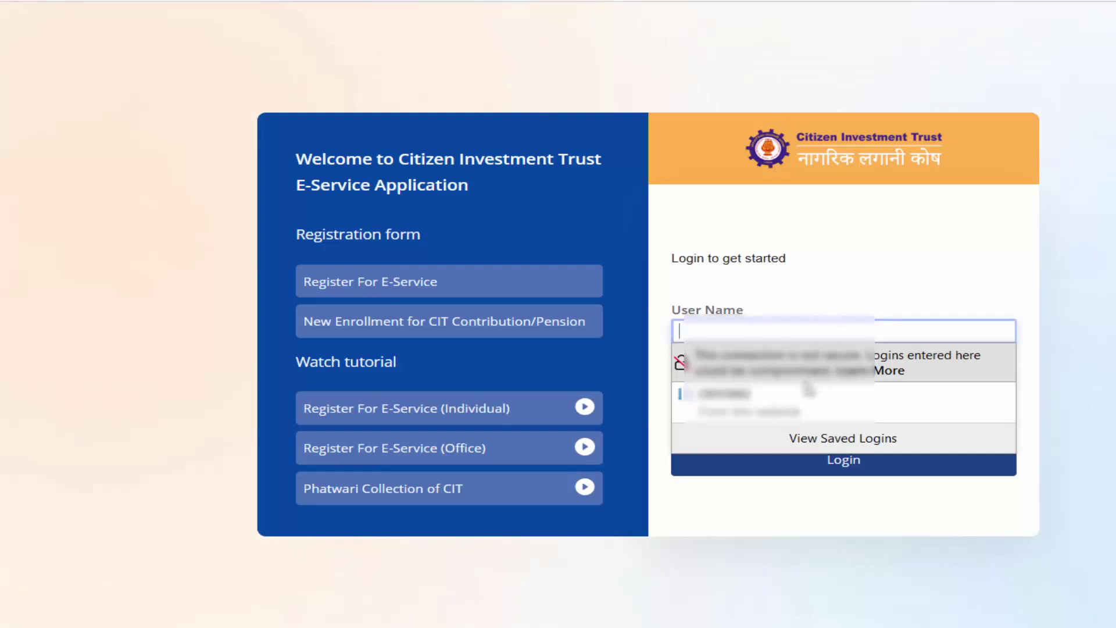
click(795, 405)
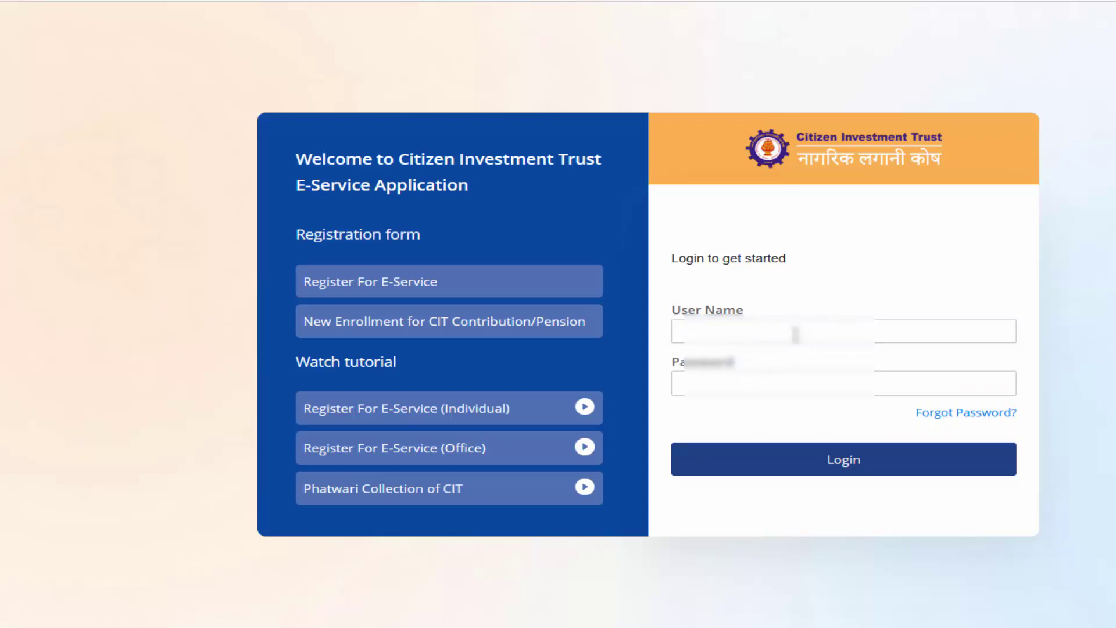
click(741, 331)
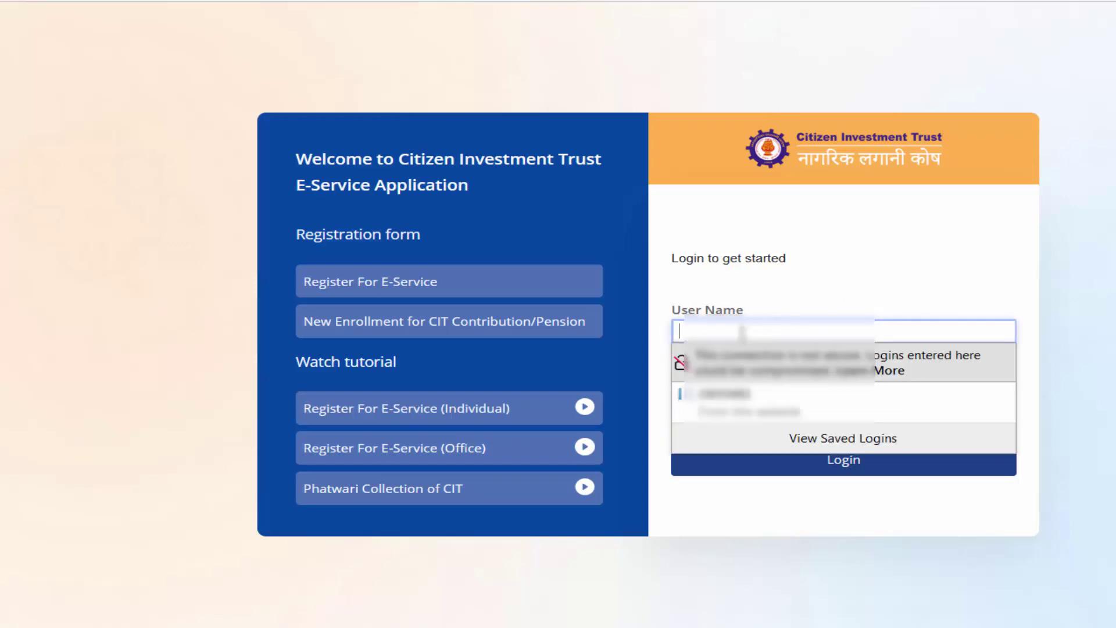
click(732, 396)
click(844, 465)
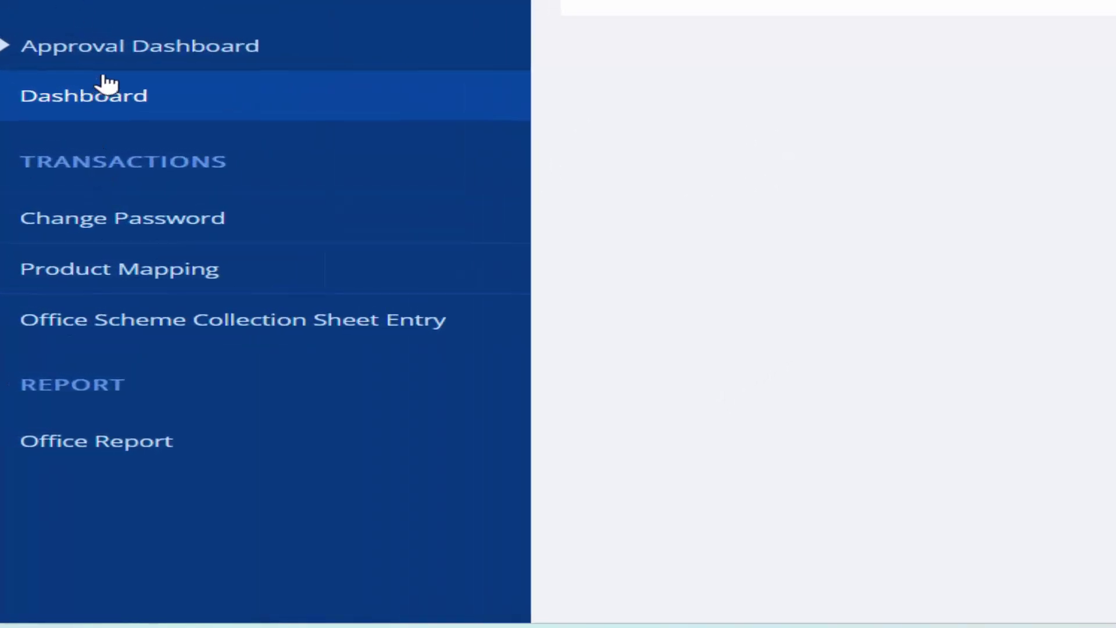
Step: Go from the Dashboard to the Change Password form, then the Product Mapping page
click(114, 69)
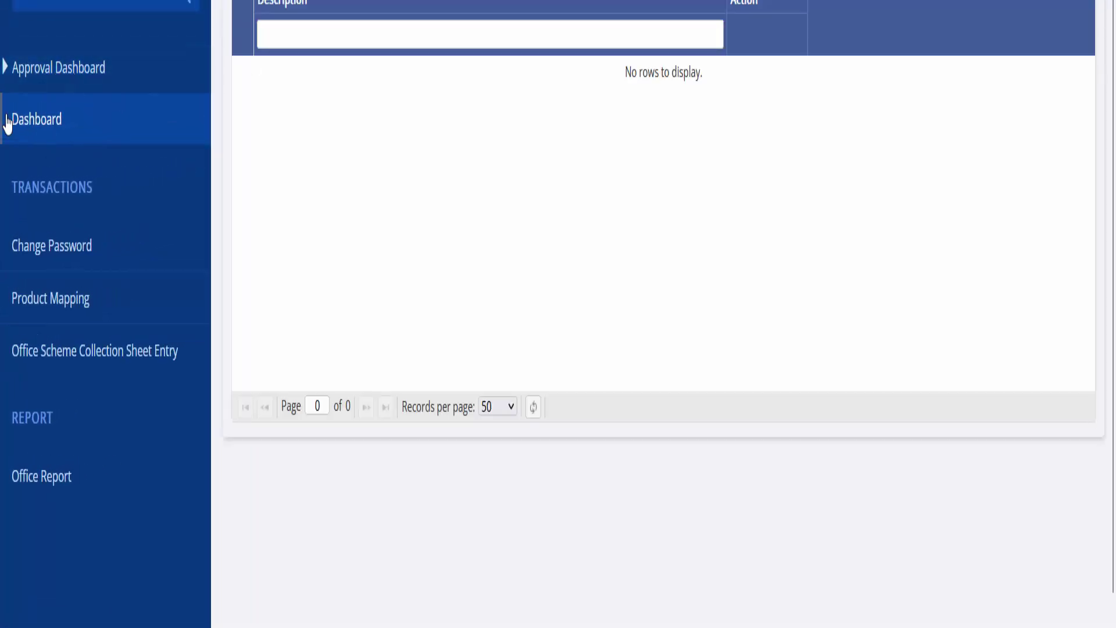
click(27, 136)
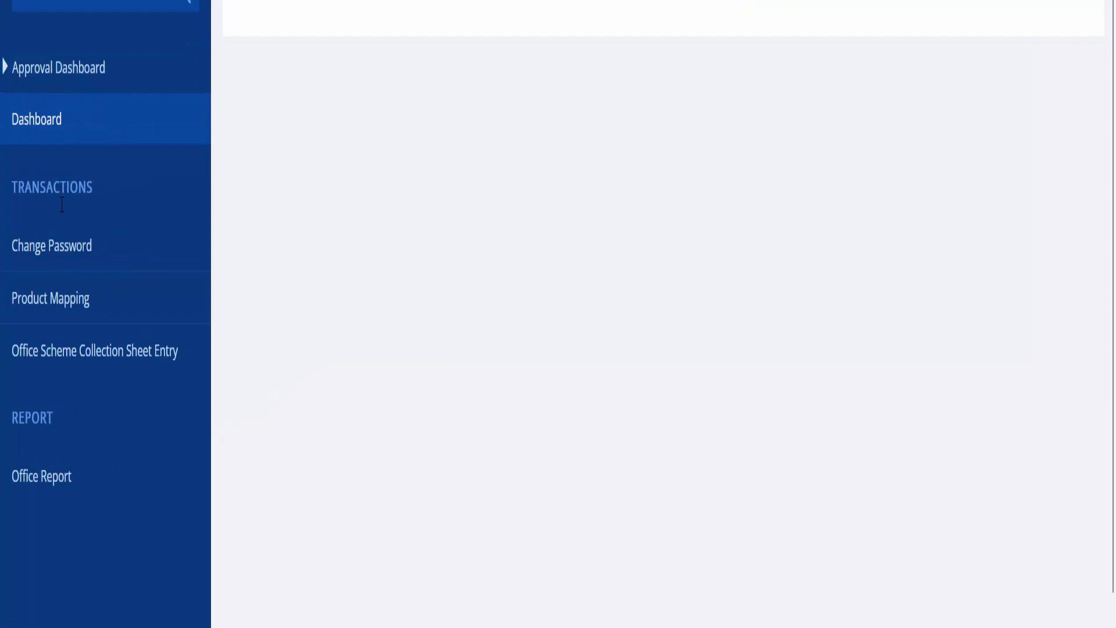
click(65, 258)
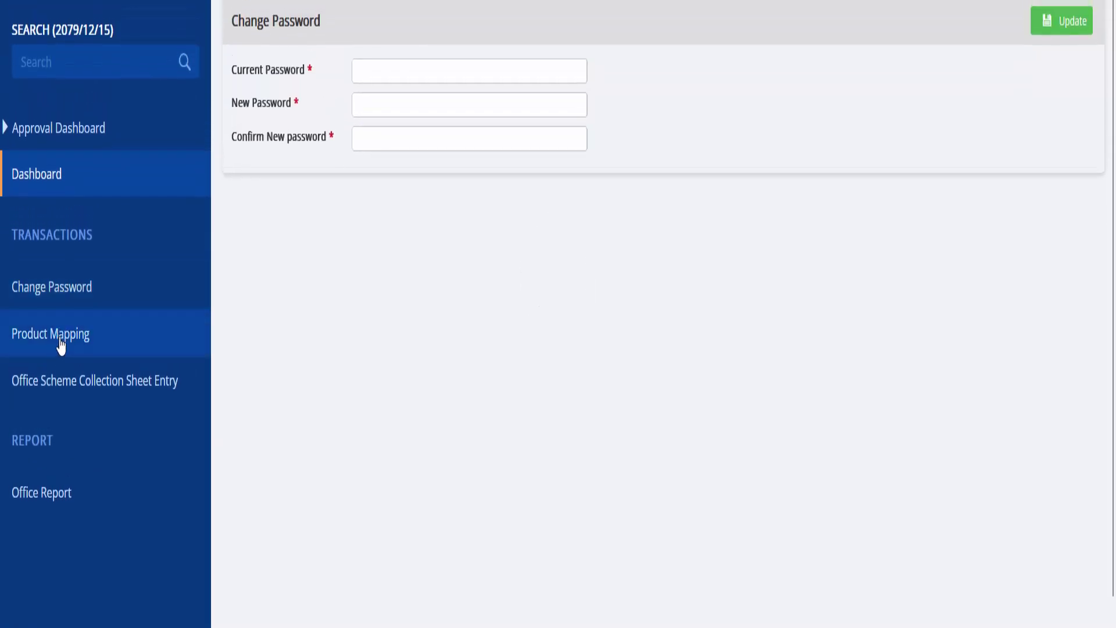
click(61, 346)
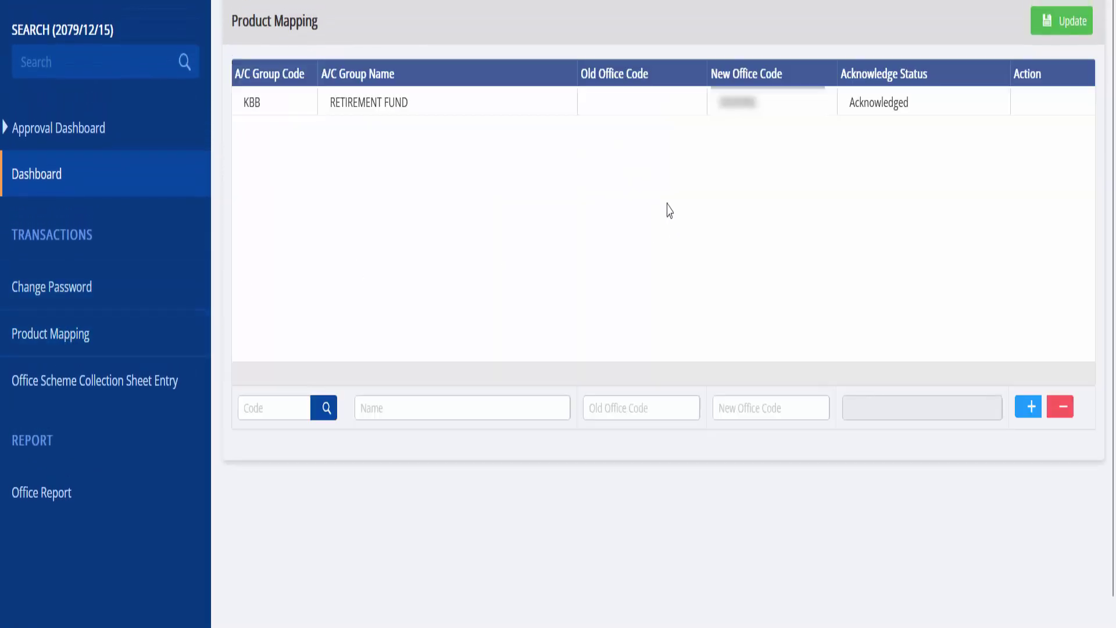
Step: Browse the Product Mapping A/C Group list without choosing, then view the Office Scheme Collection List
click(318, 413)
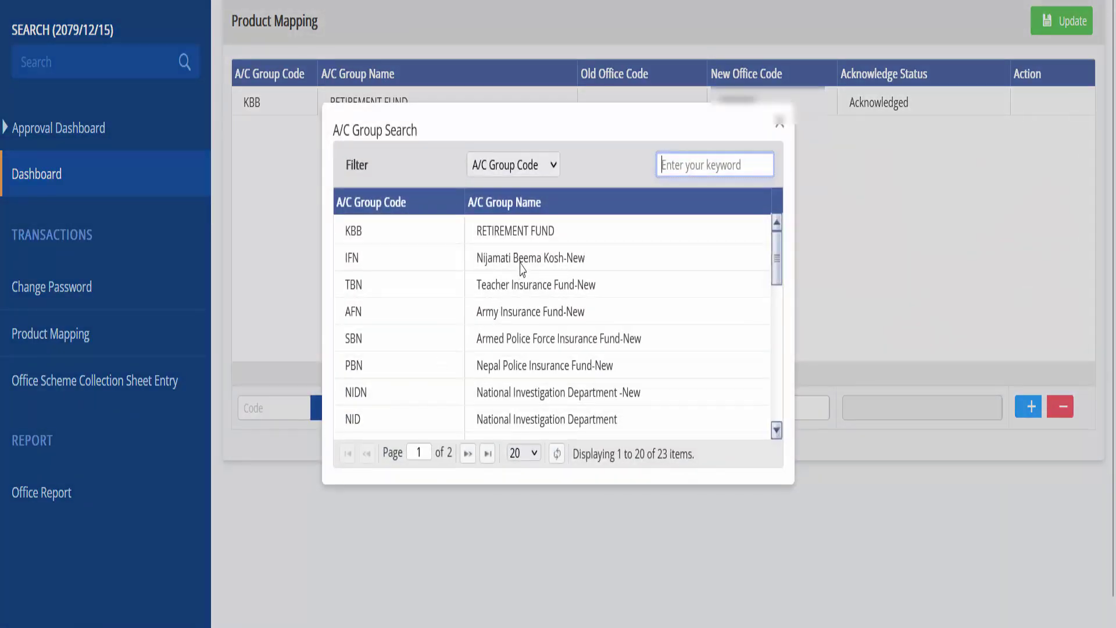
scroll(527, 324, down, 4)
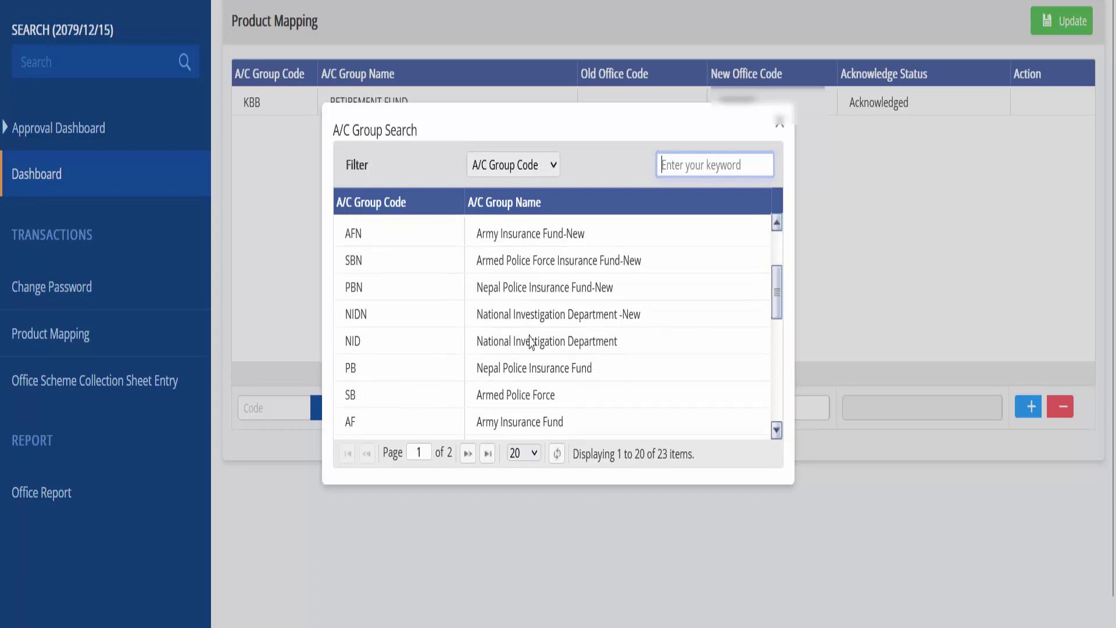
scroll(532, 351, down, 2)
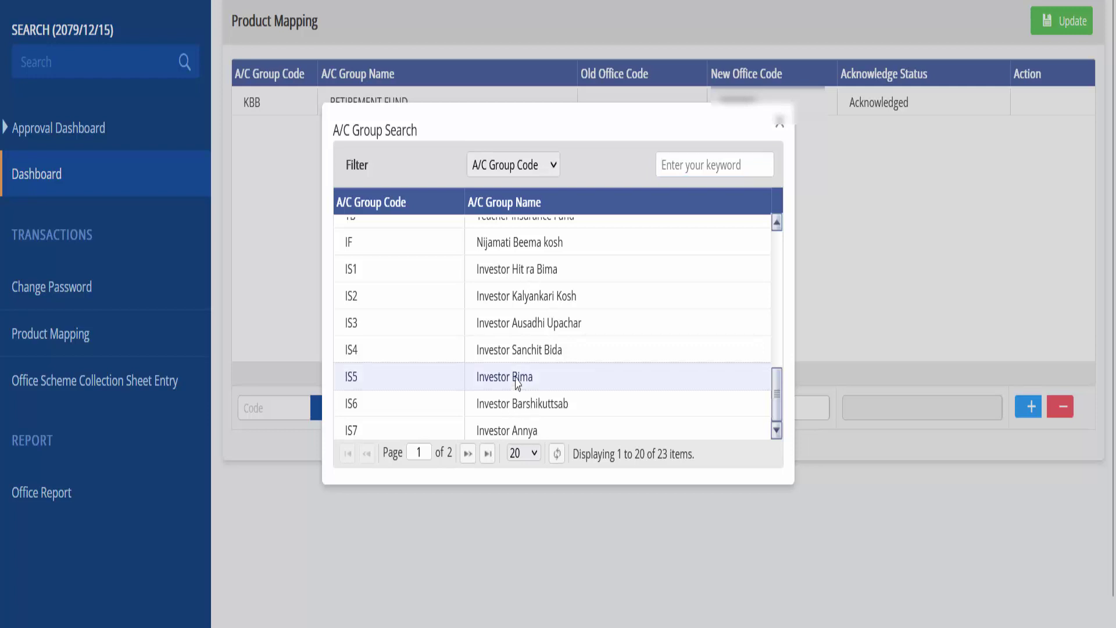
scroll(526, 294, up, 1)
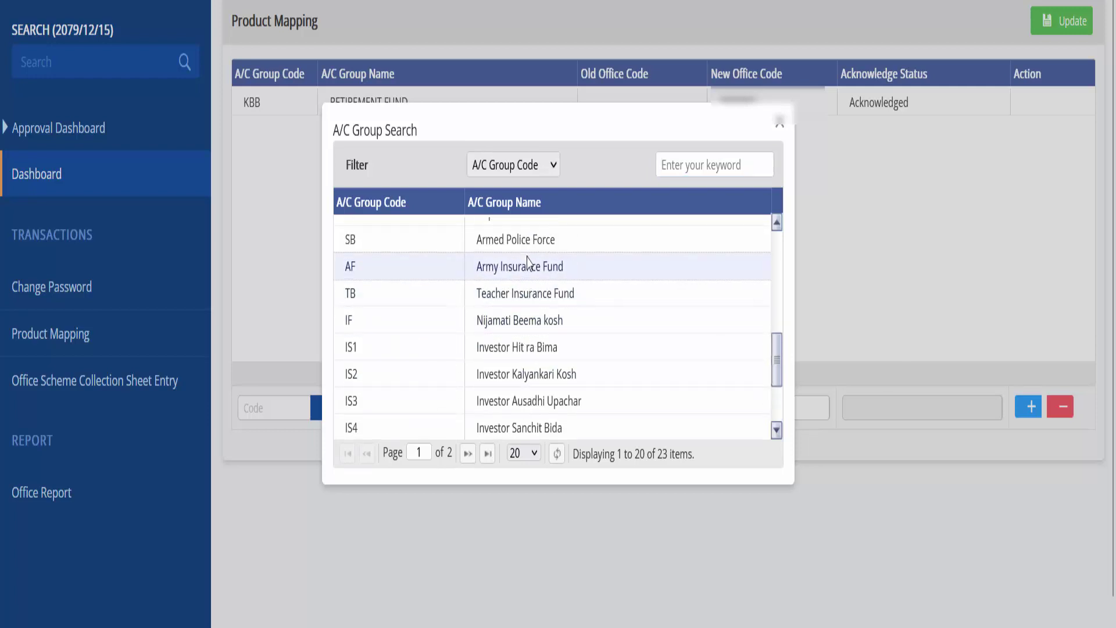
scroll(528, 279, up, 3)
click(776, 124)
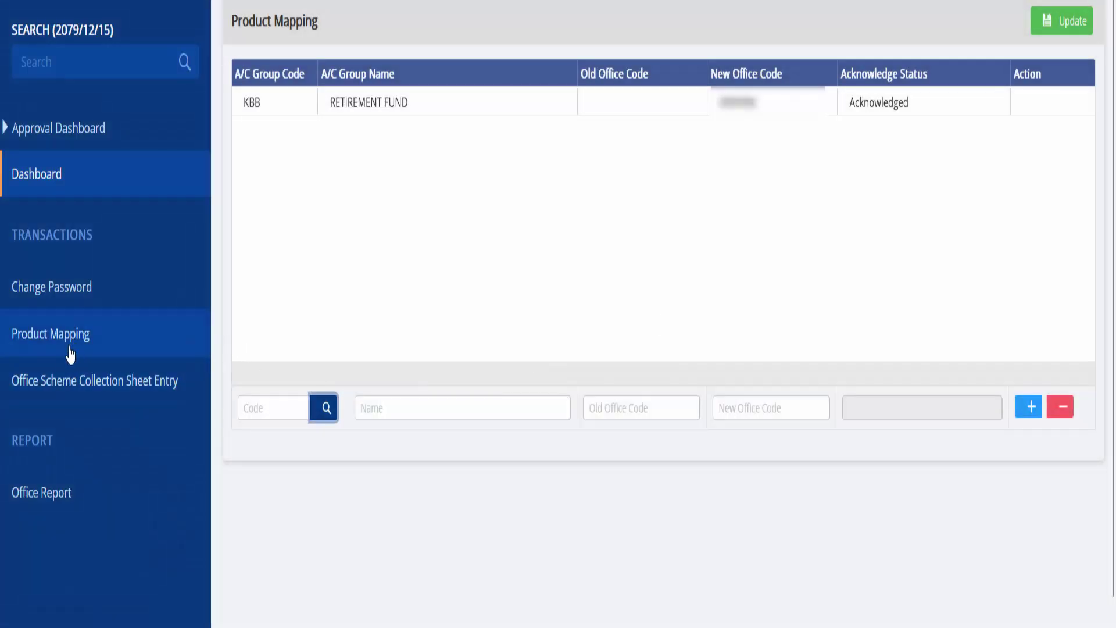
click(57, 393)
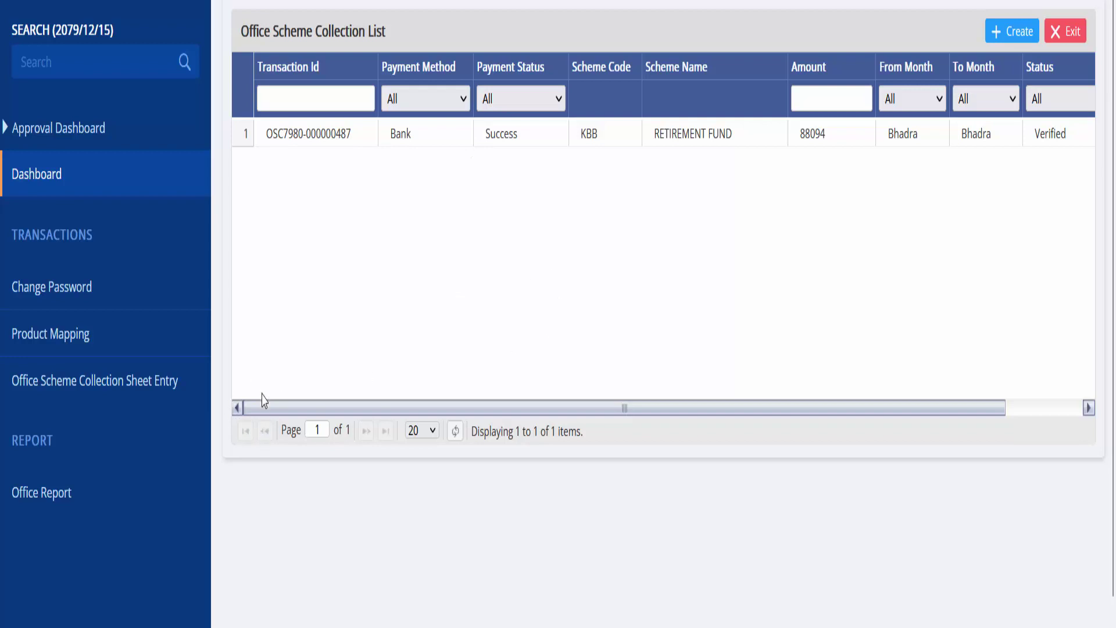
click(32, 498)
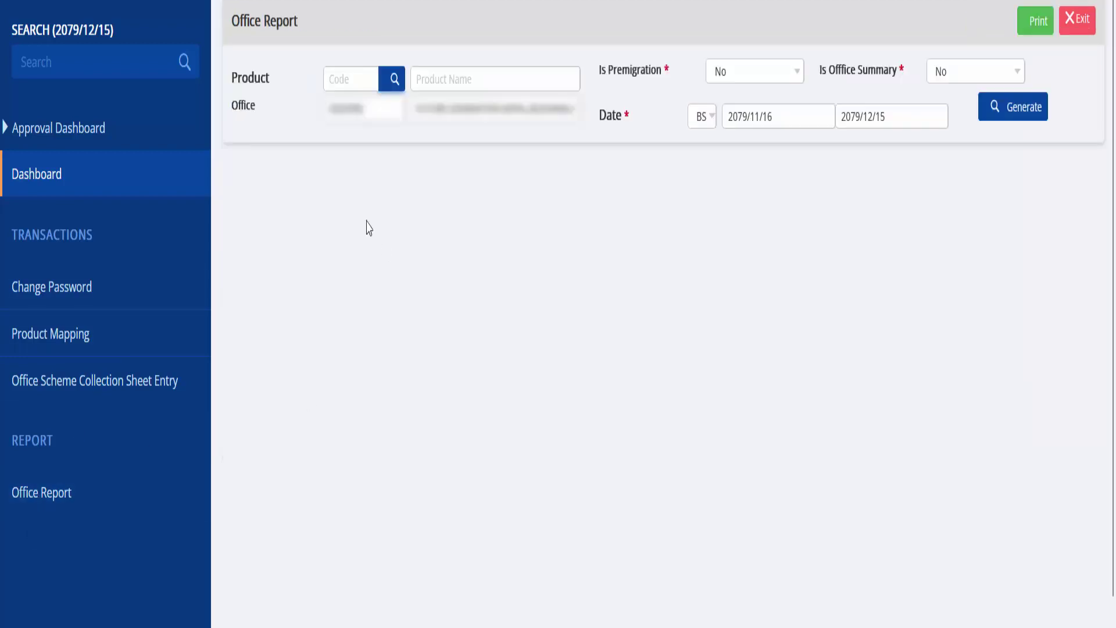
Step: Select KBB RETIREMENT FUND as Product Code and generate the Office Report showing 8 accounts
click(393, 79)
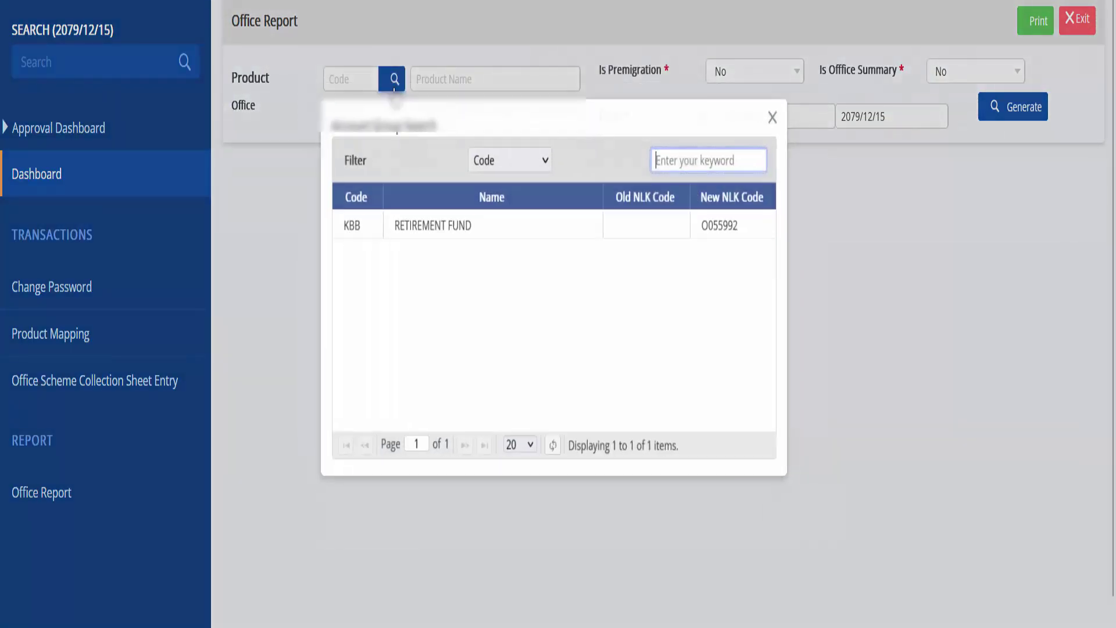
double_click(457, 231)
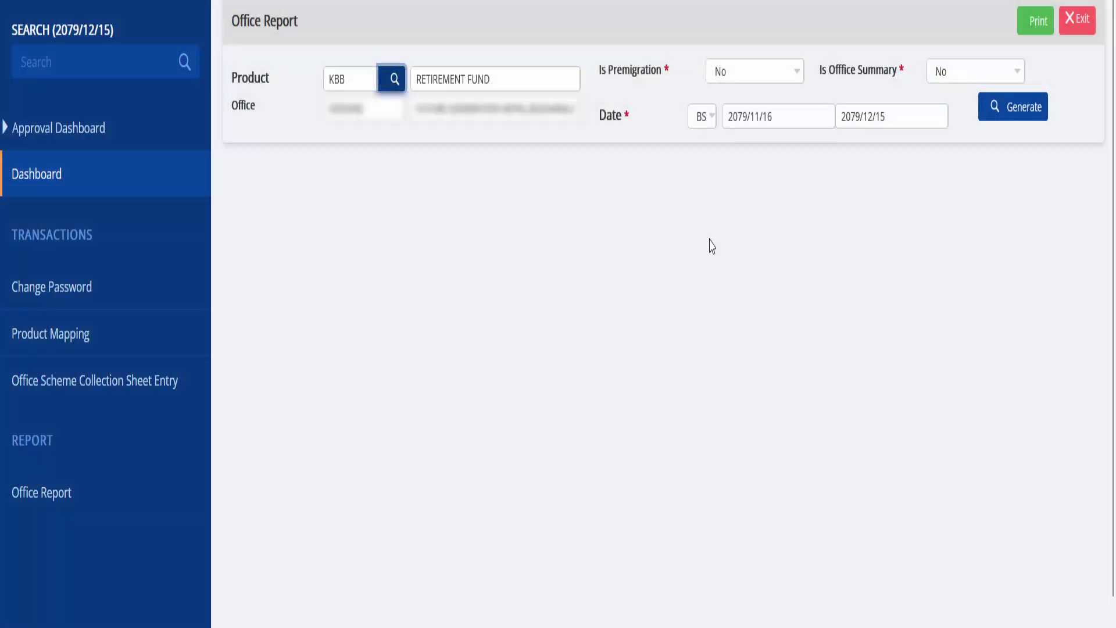
click(1022, 116)
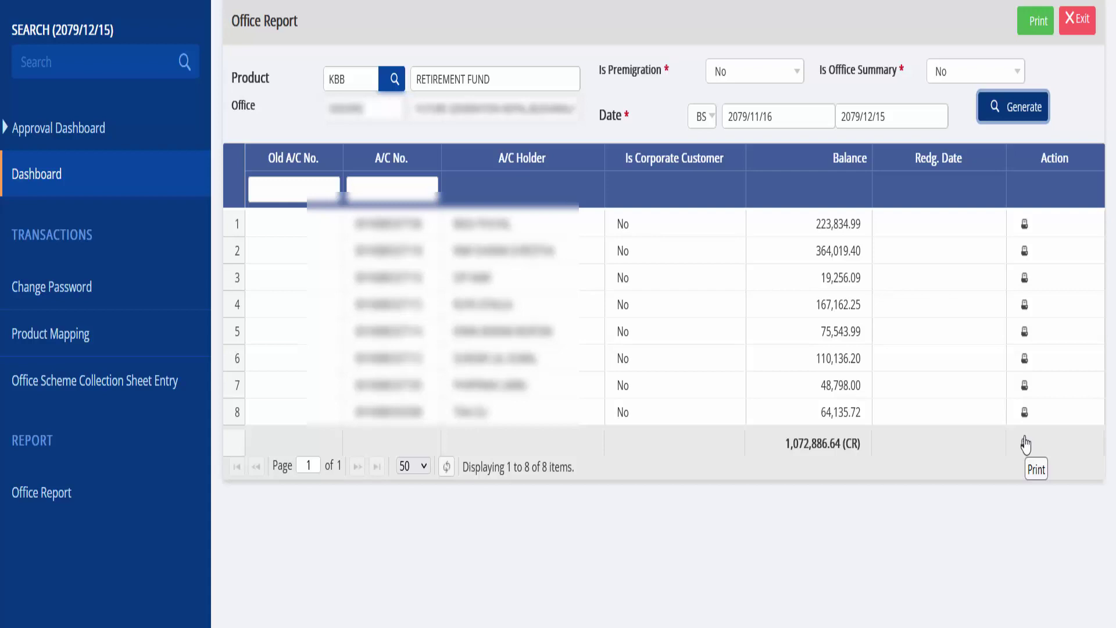
click(1025, 443)
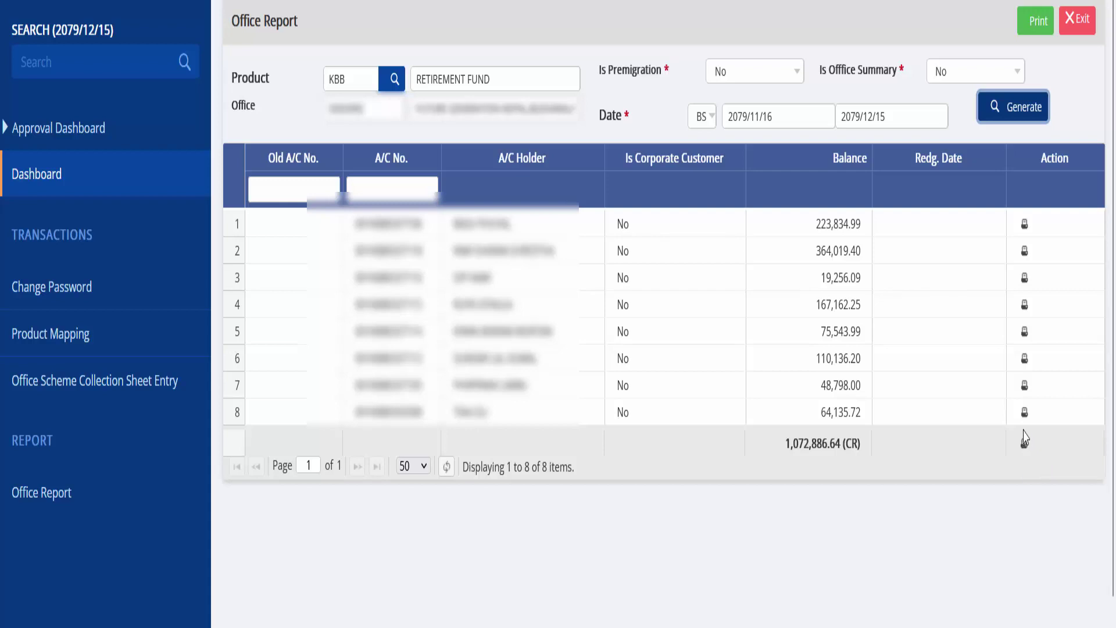